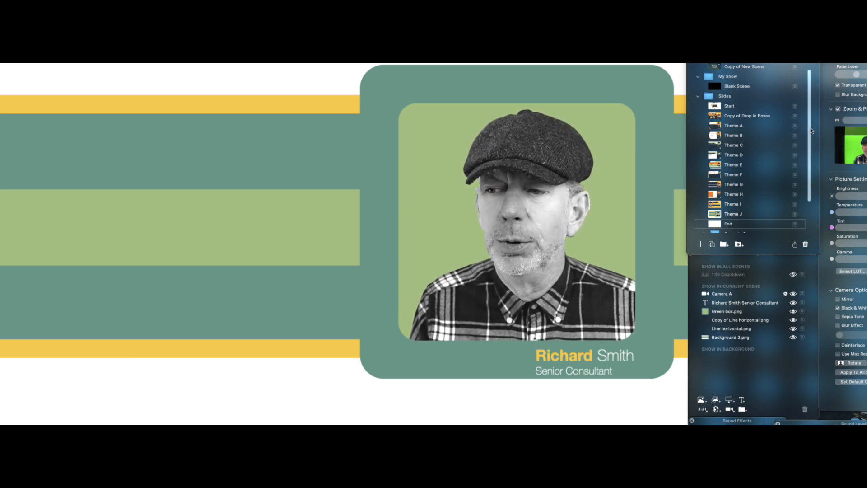
Step: Duplicate the Theme J scene in the Slides folder, keeping the default name for the copy
drag(811, 131, 806, 153)
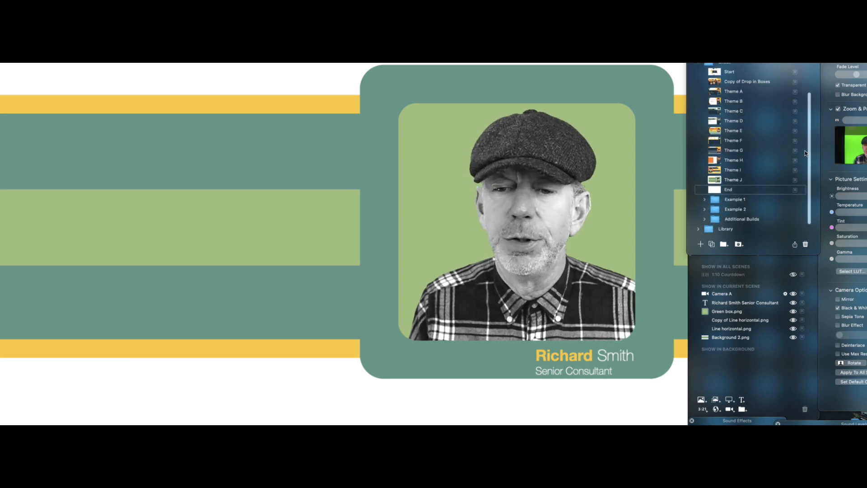
click(730, 180)
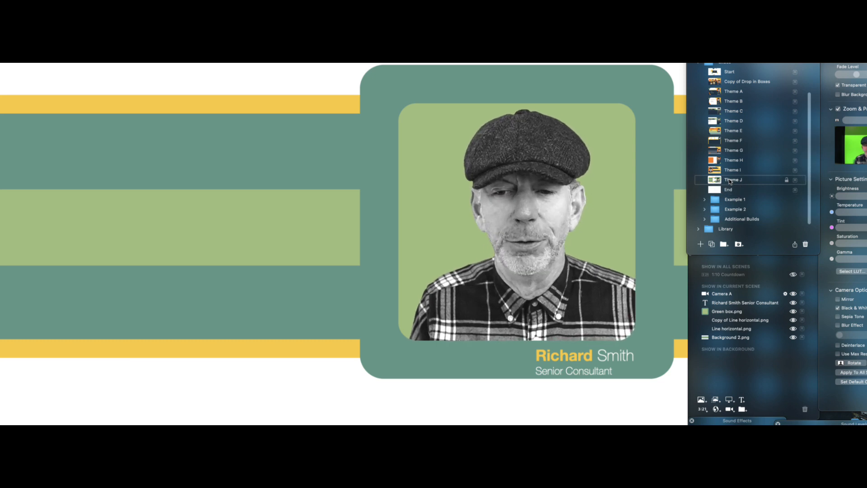
click(712, 245)
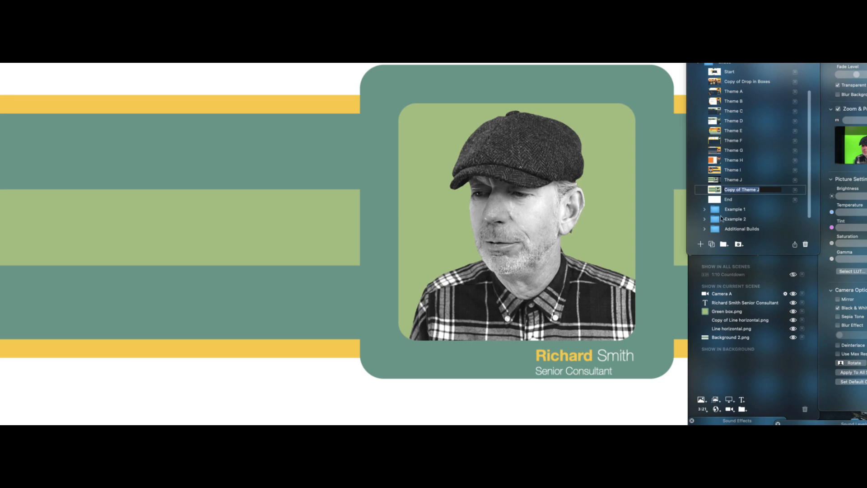
click(731, 181)
click(737, 191)
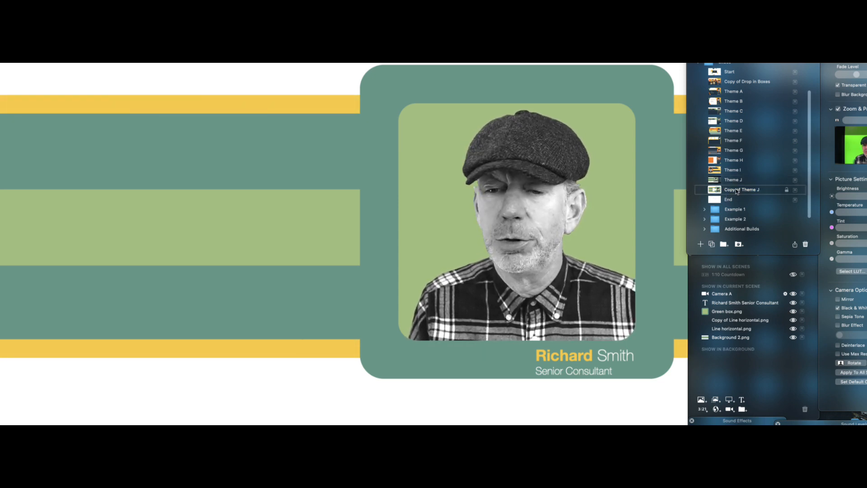
Step: Move the Copy of Theme J scene into the My Show folder, below Blank Scene
mouse_move(737, 191)
mouse_down()
mouse_move(747, 63)
mouse_move(749, 166)
mouse_move(740, 189)
mouse_up()
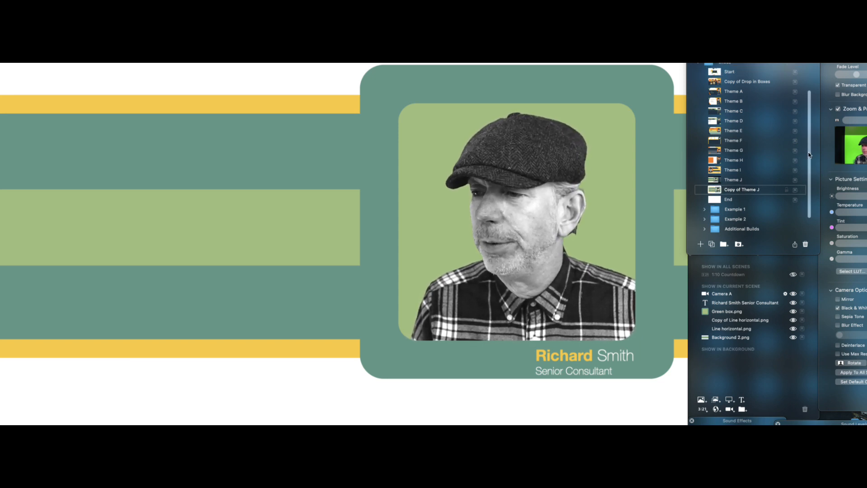
scroll(808, 153, down, 1)
drag(807, 154, 808, 139)
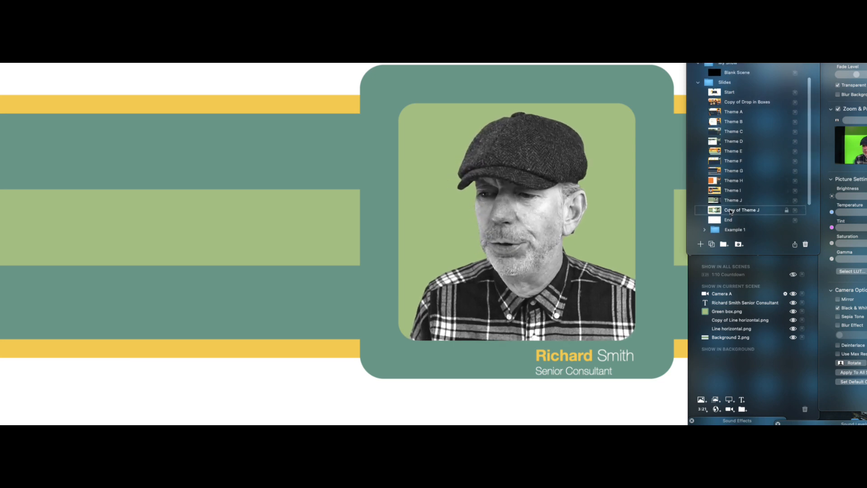
drag(731, 212, 746, 75)
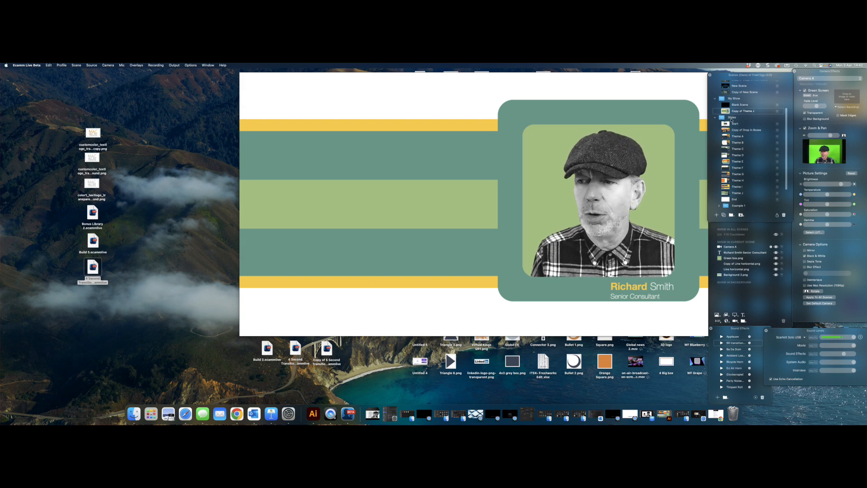
Step: Collapse the Slides folder, expand the Library folder and run its Shapes 1 scene
click(715, 117)
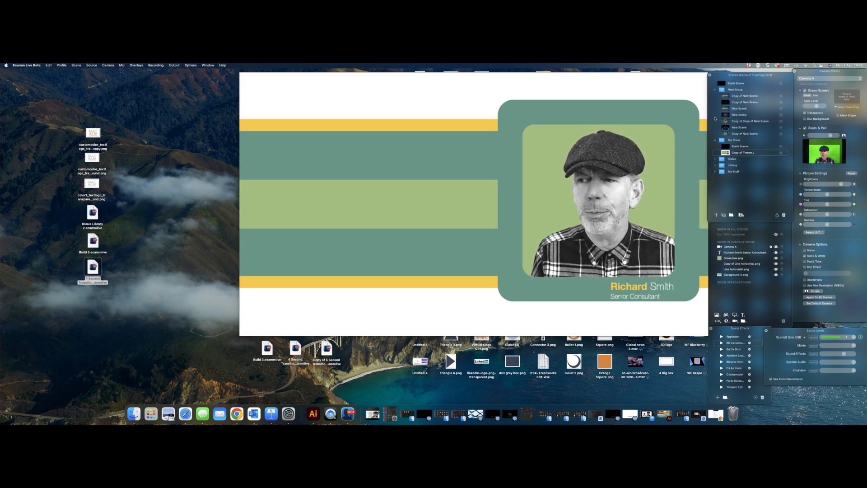
click(716, 166)
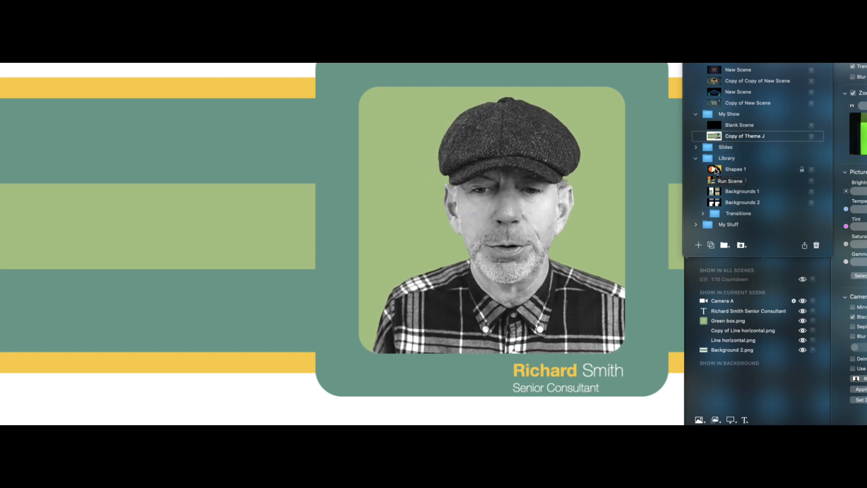
click(715, 170)
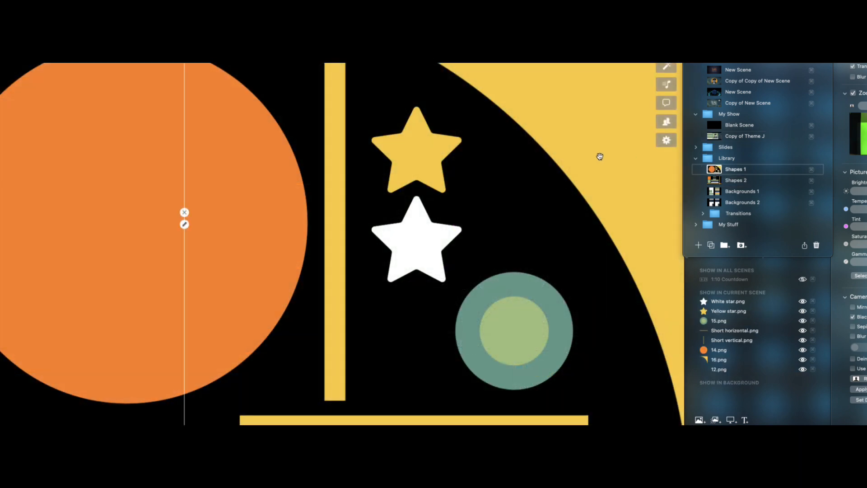
Step: Copy the overlays 16.png, Yellow star.png and 14.png from Shapes 1 into the Copy of Theme J scene
click(721, 361)
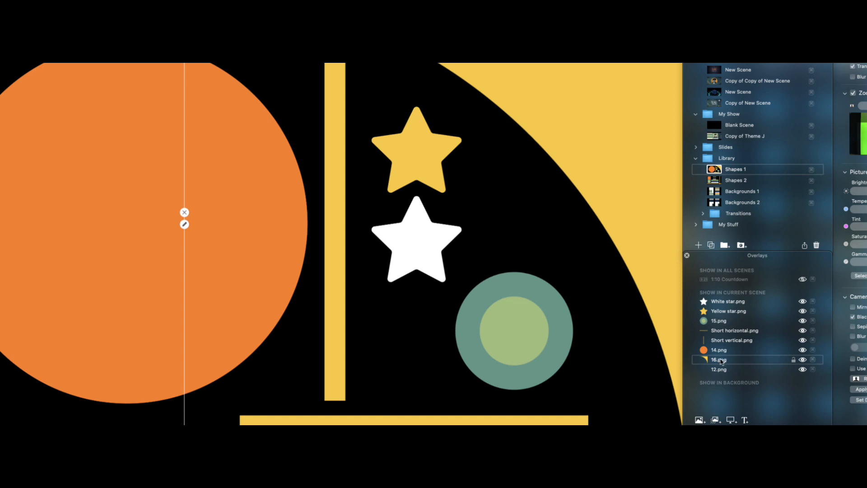
drag(721, 361, 727, 140)
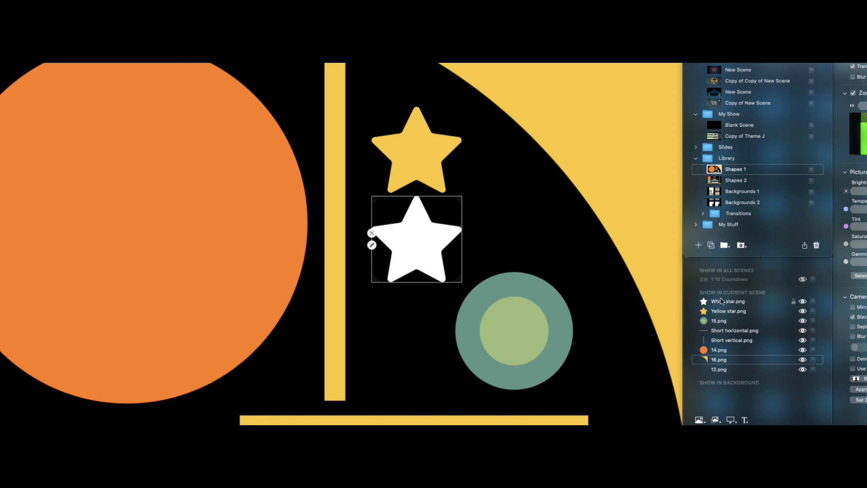
click(720, 311)
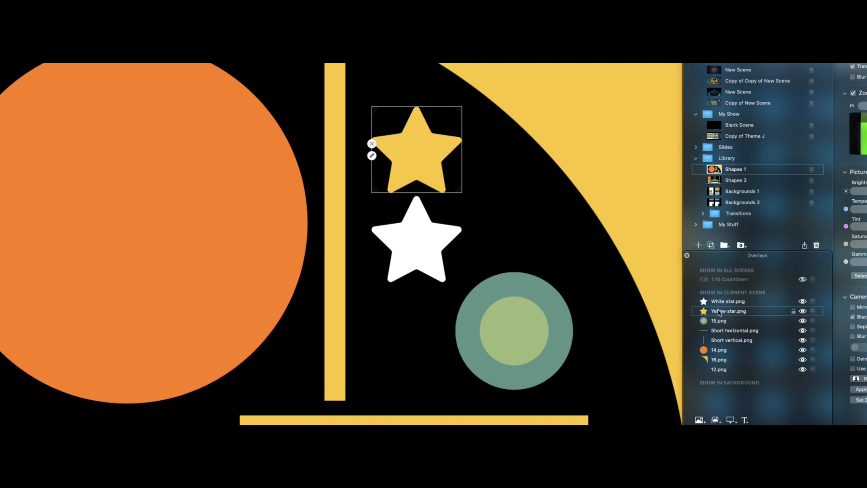
drag(719, 312, 726, 138)
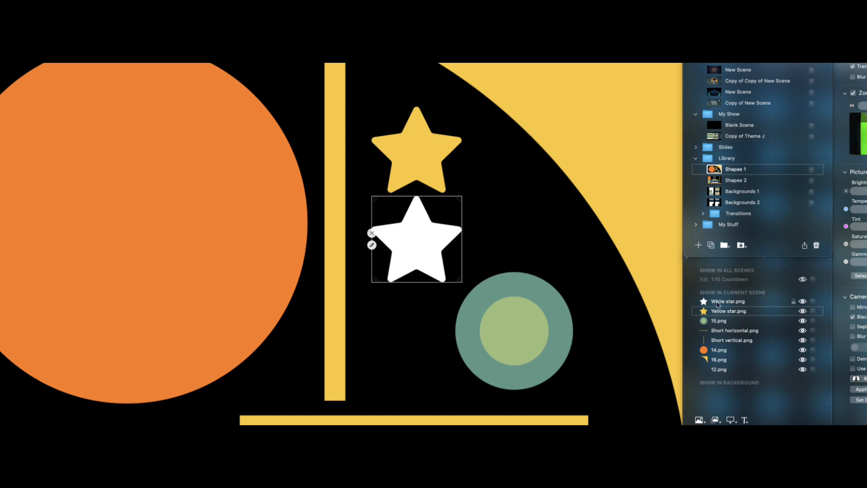
click(716, 350)
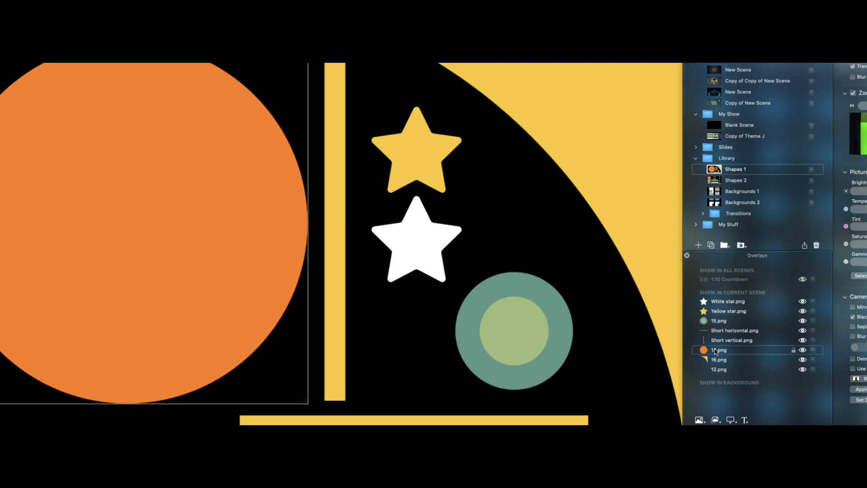
drag(718, 351, 724, 139)
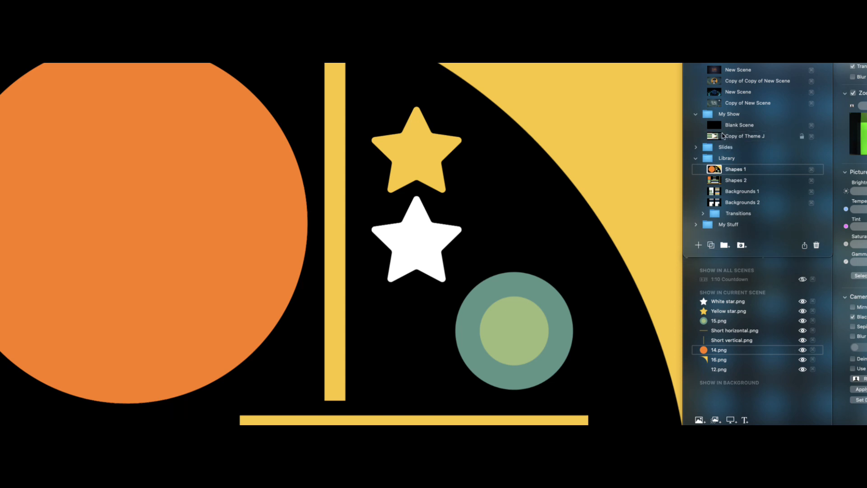
Step: Run the Copy of Theme J scene and move the 16.png overlay down the layer order, directly above Background 2.png
click(714, 137)
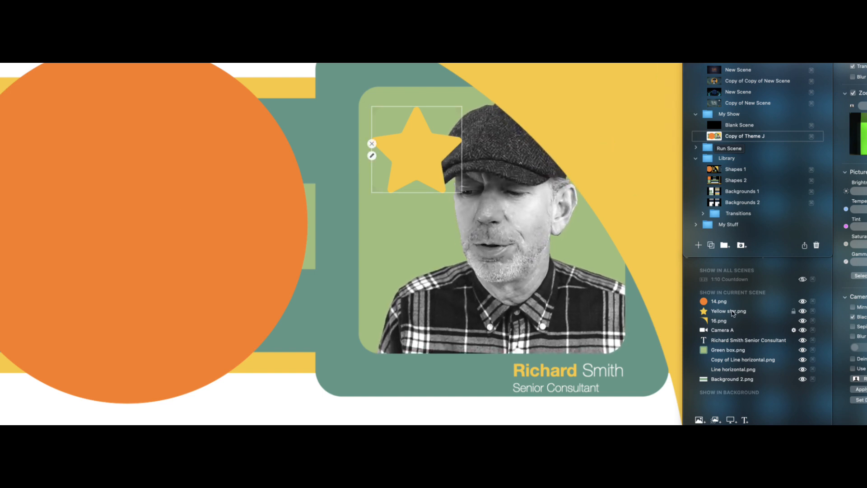
click(719, 321)
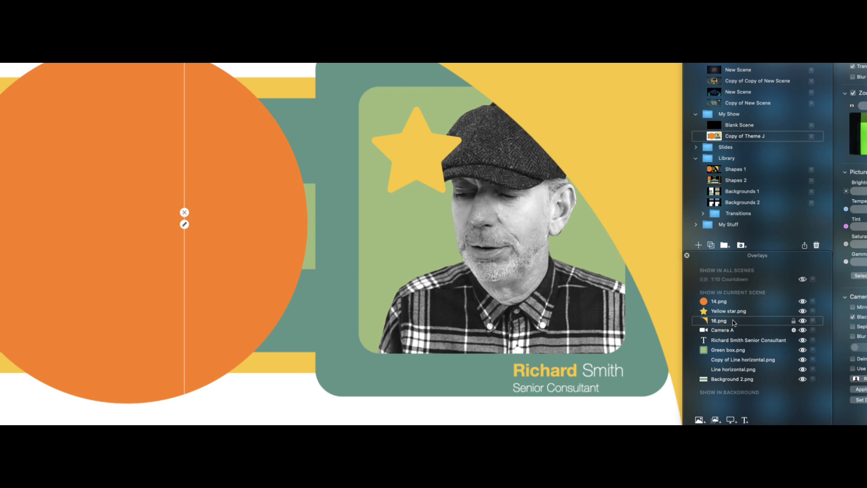
drag(718, 322, 719, 370)
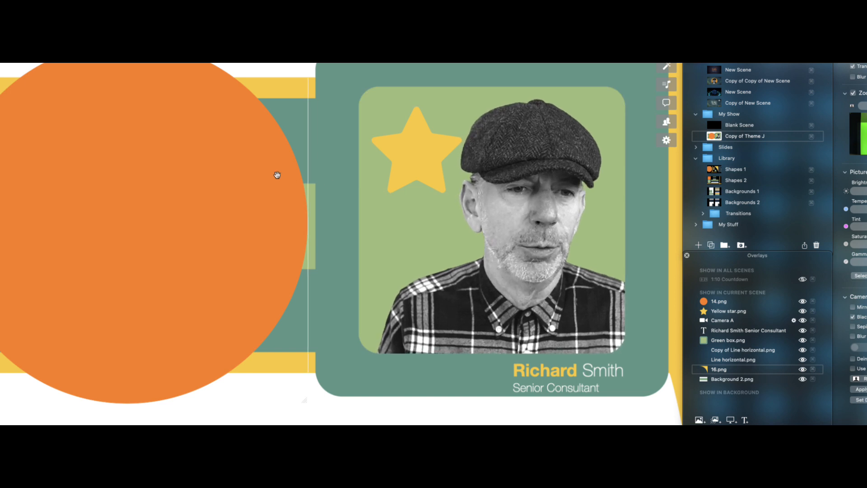
Step: Shrink the orange circle and the yellow star, and move the star off the camera picture onto the striped background
drag(200, 167, 343, 164)
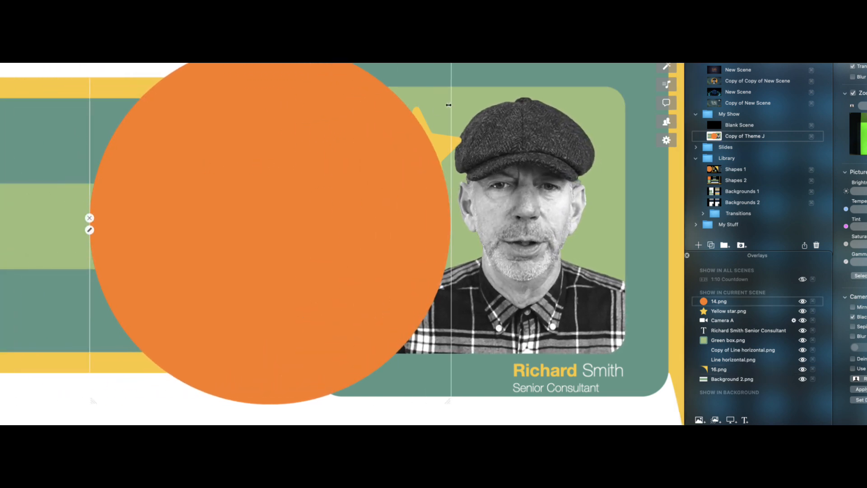
drag(450, 104, 148, 218)
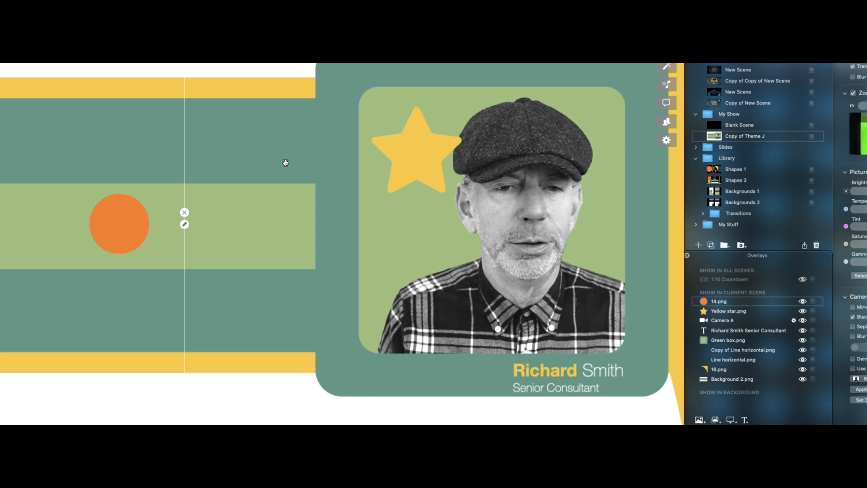
drag(412, 150, 277, 147)
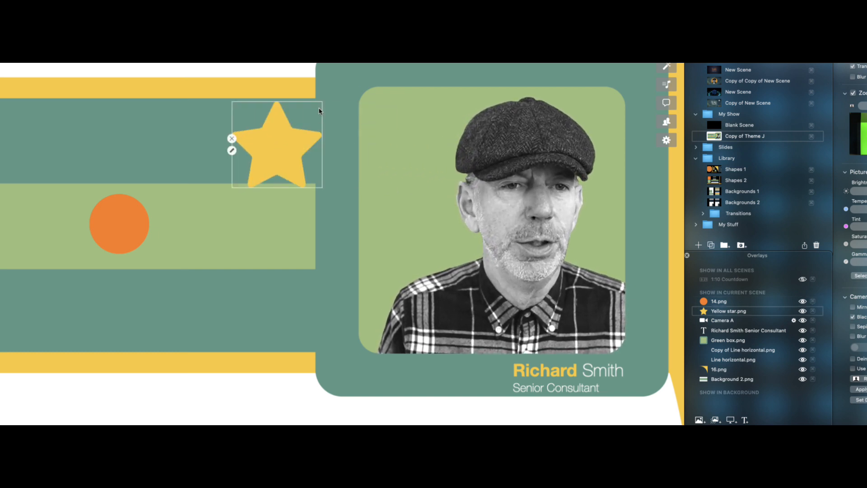
drag(320, 104, 280, 145)
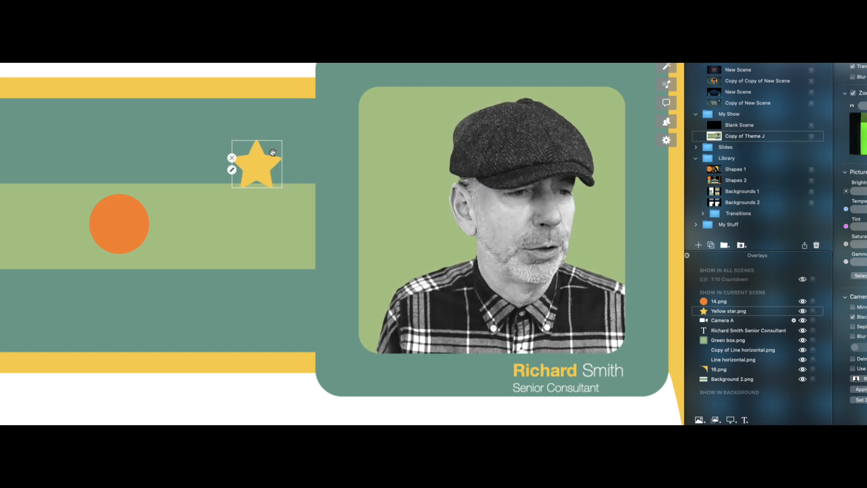
Step: Place the yellow star in the slide's upper-left corner and duplicate it twice to form a row of three stars
click(276, 173)
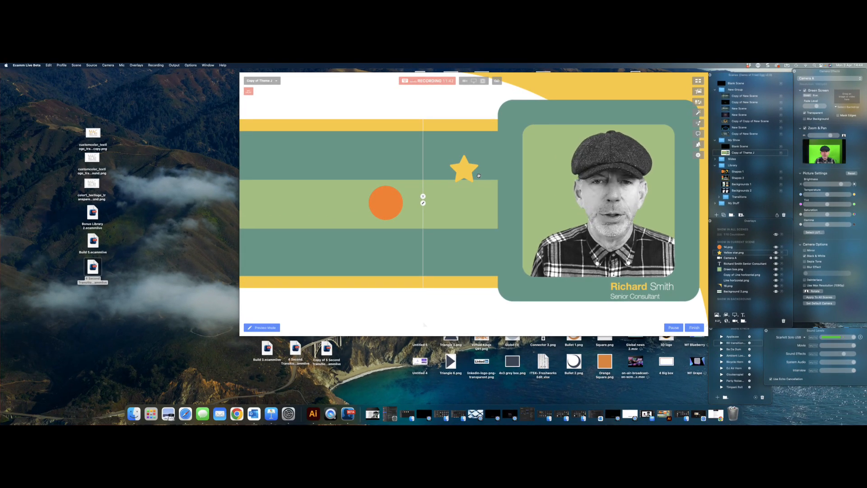
click(460, 170)
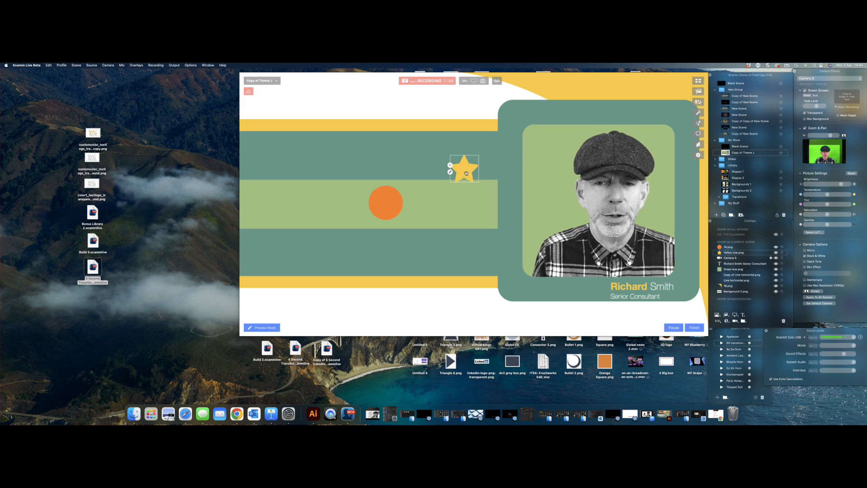
drag(467, 174, 270, 97)
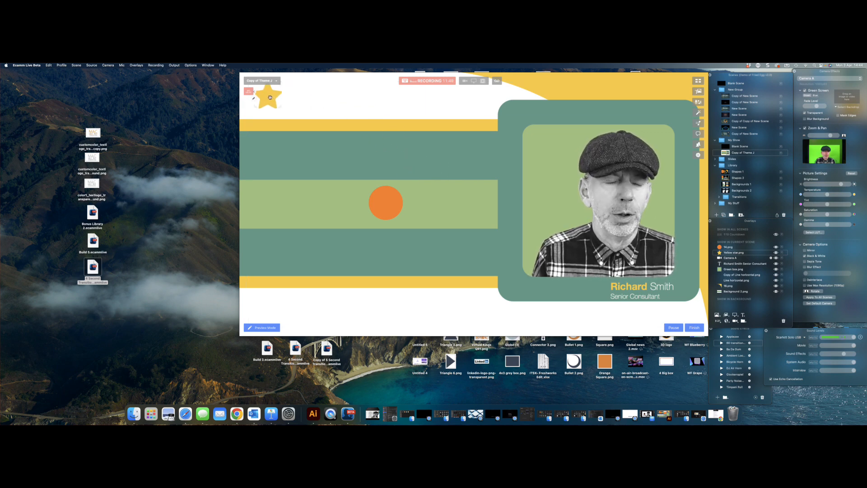
right_click(271, 97)
click(277, 114)
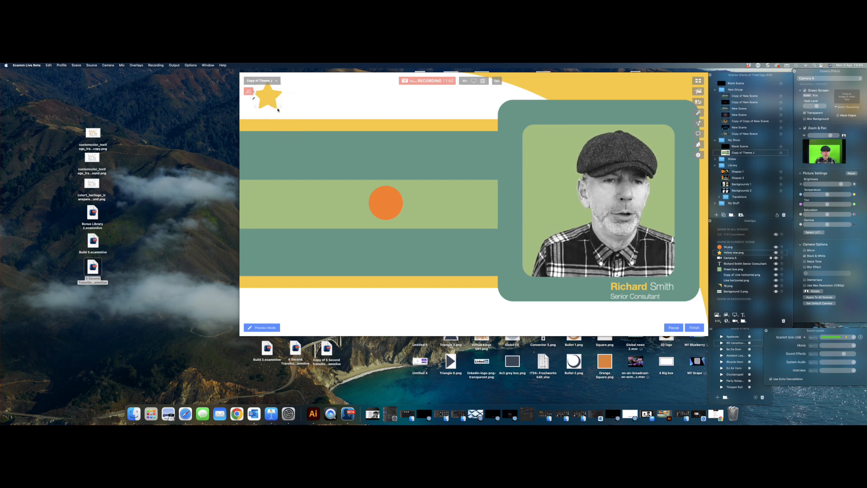
drag(277, 100, 300, 95)
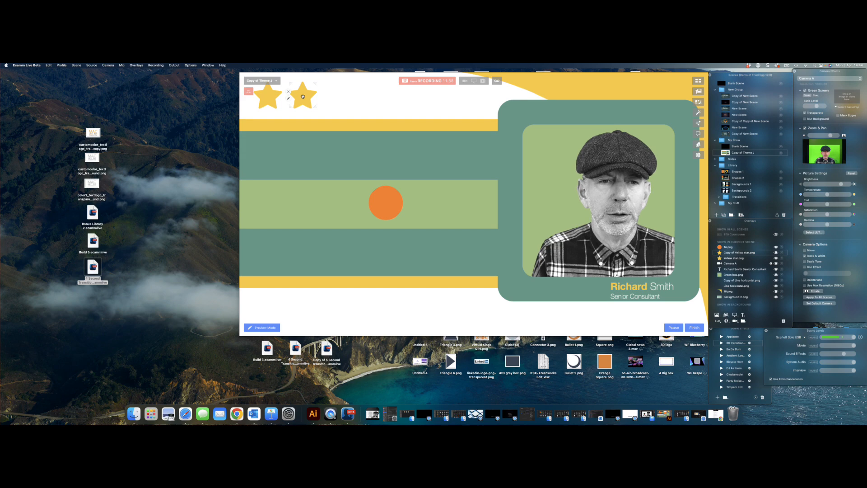
right_click(302, 96)
click(314, 114)
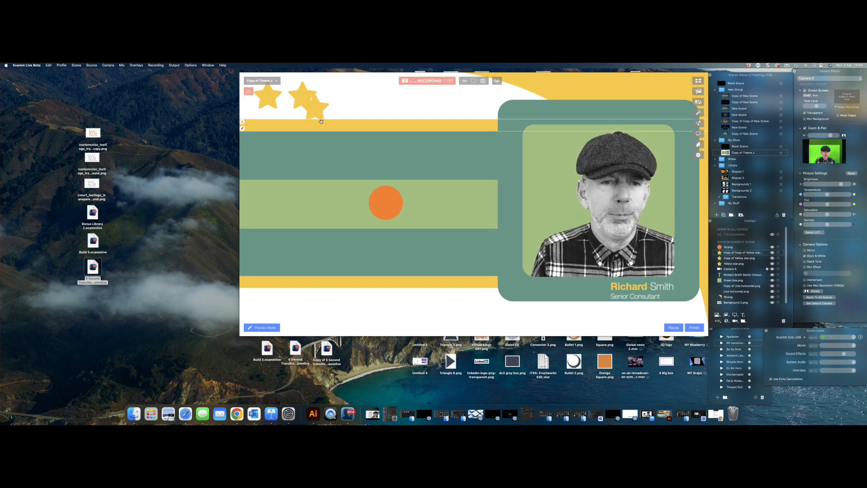
drag(314, 111, 338, 96)
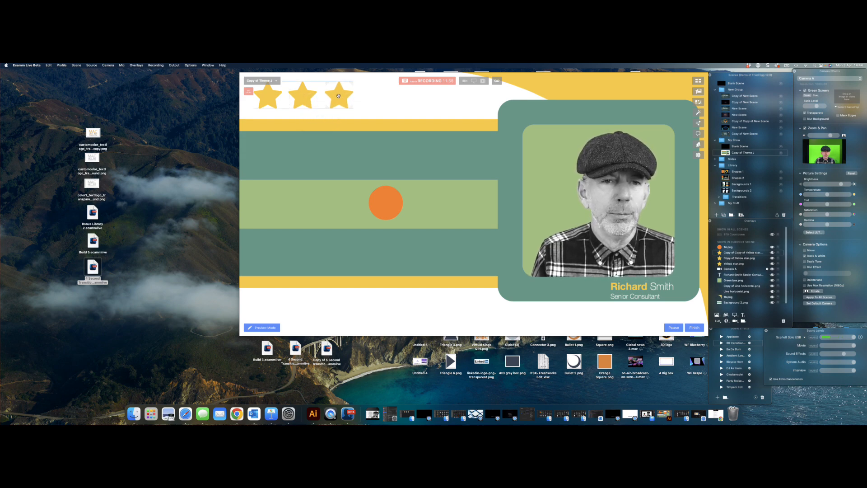
Step: Shrink the orange circle at the start of the upper green stripe and duplicate it twice, giving each stripe one aligned circle
drag(386, 200, 271, 153)
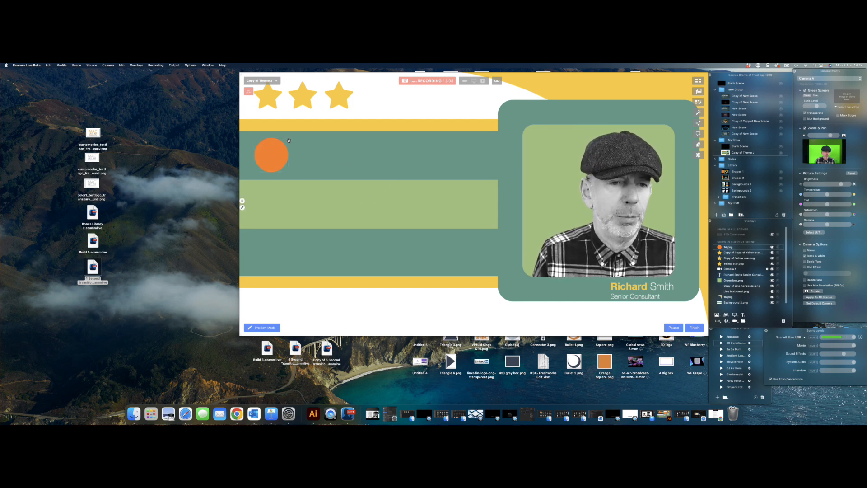
drag(287, 142, 269, 155)
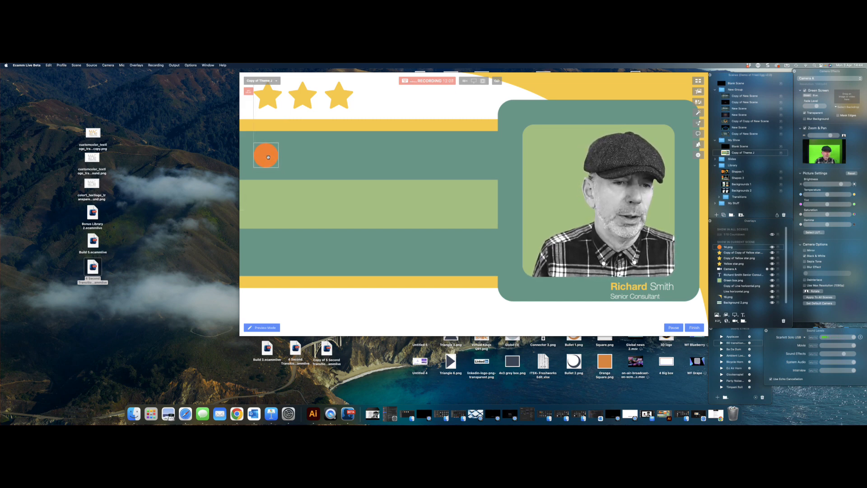
right_click(269, 156)
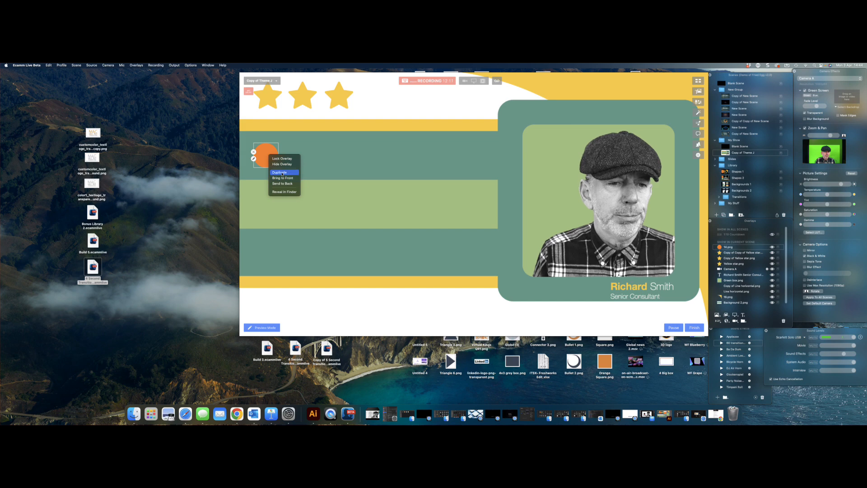
click(283, 173)
drag(278, 168, 269, 204)
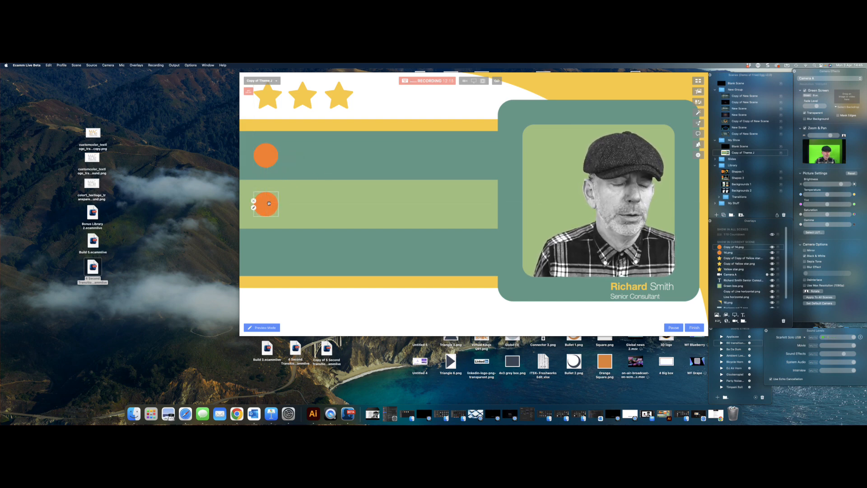
right_click(270, 204)
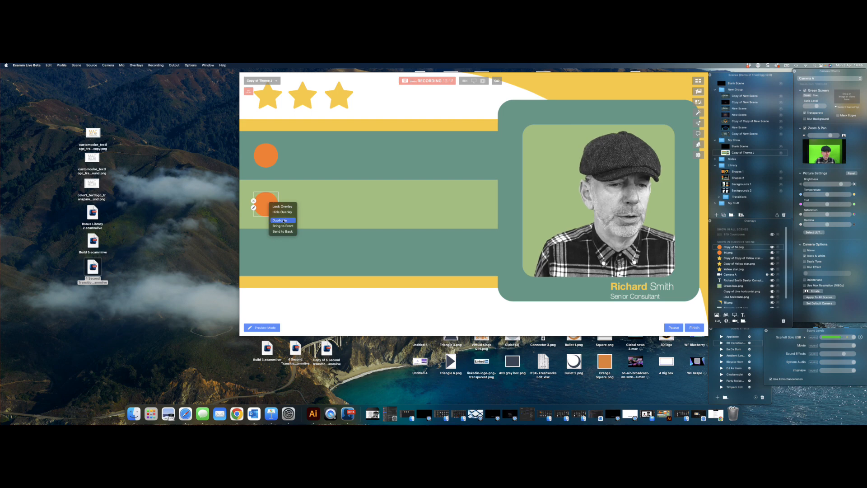
click(284, 220)
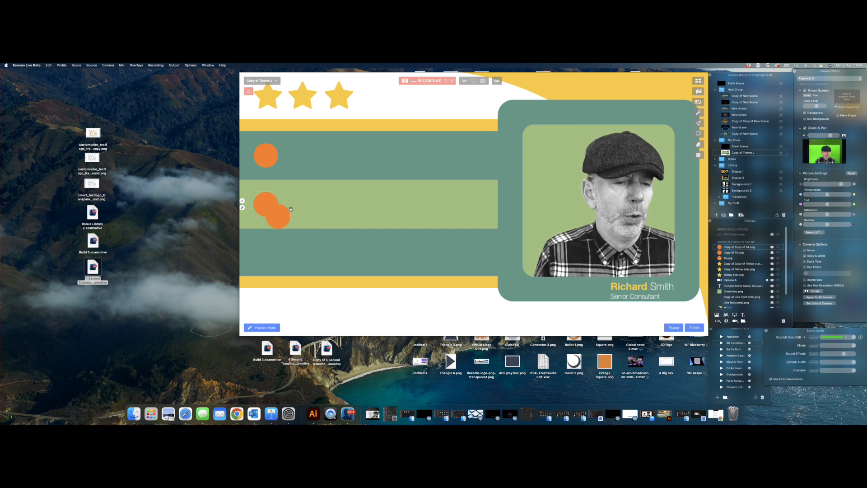
drag(277, 215, 271, 248)
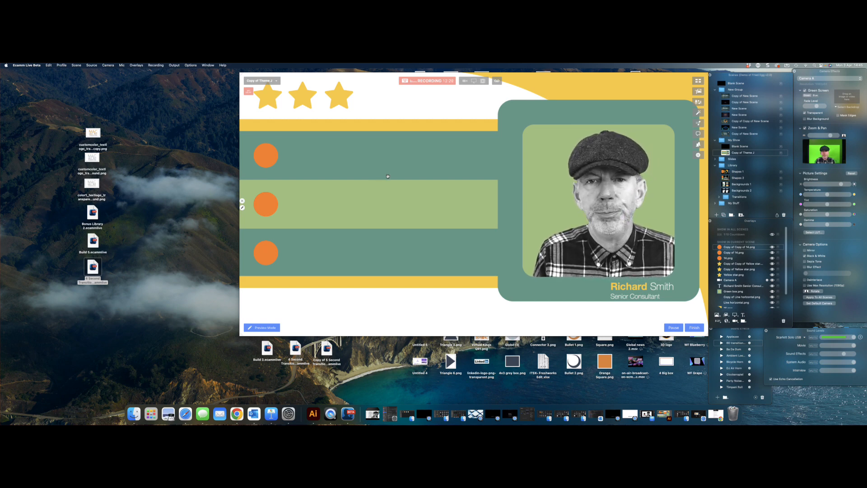
Step: Try a resized duplicate of the yellow curved shape 16.png over the striped bars, and delete the duplicate
right_click(535, 85)
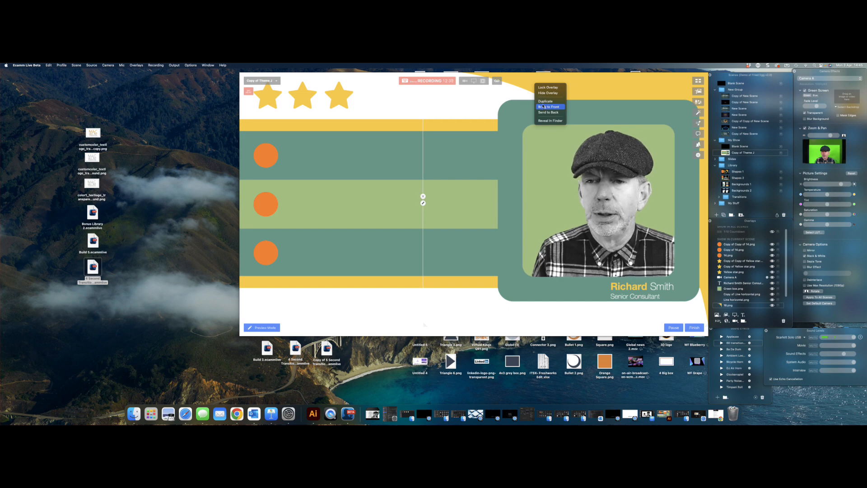
click(545, 101)
drag(560, 92, 446, 139)
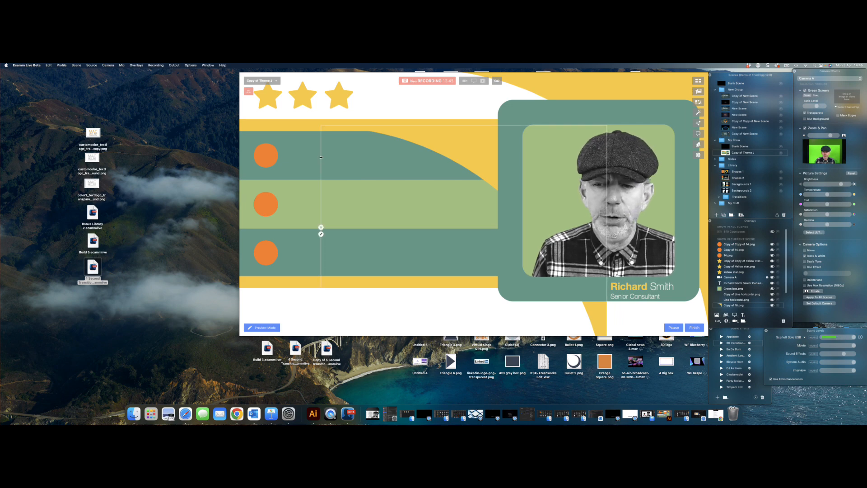
drag(321, 157, 448, 155)
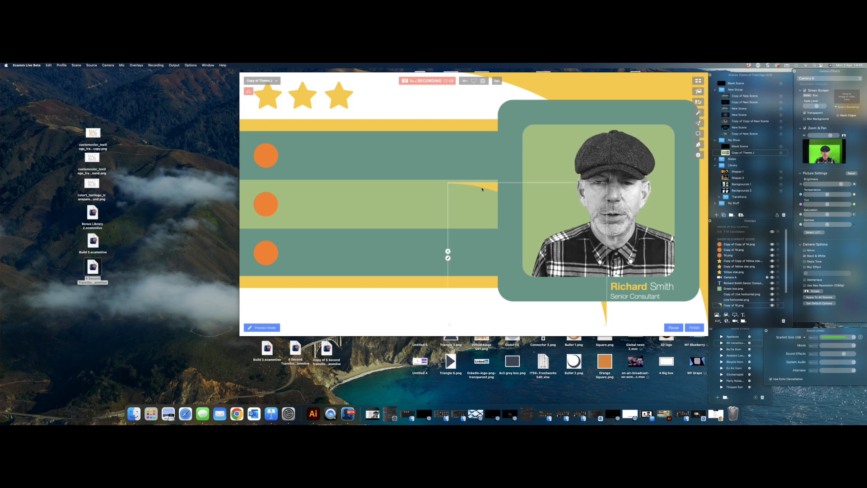
drag(493, 189, 398, 134)
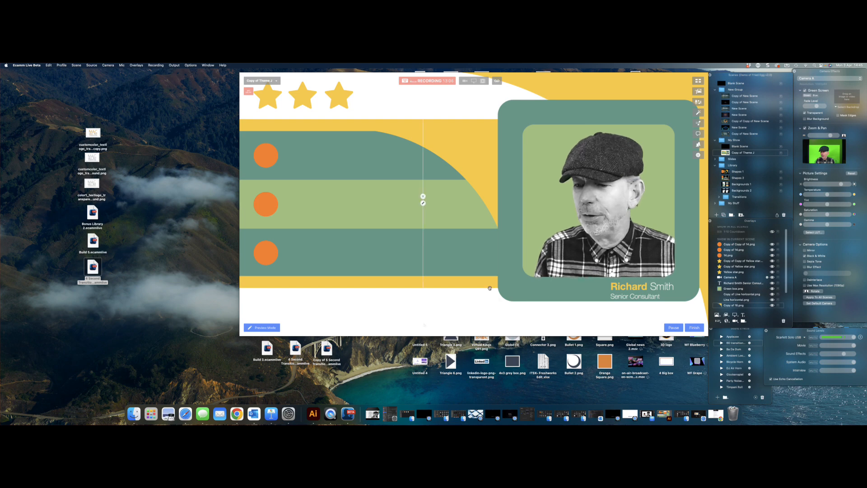
scroll(739, 271, down, 2)
click(726, 288)
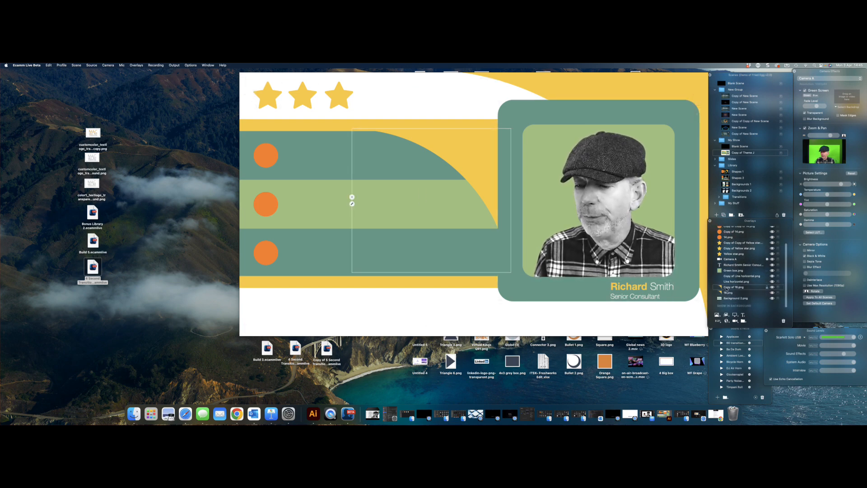
click(784, 321)
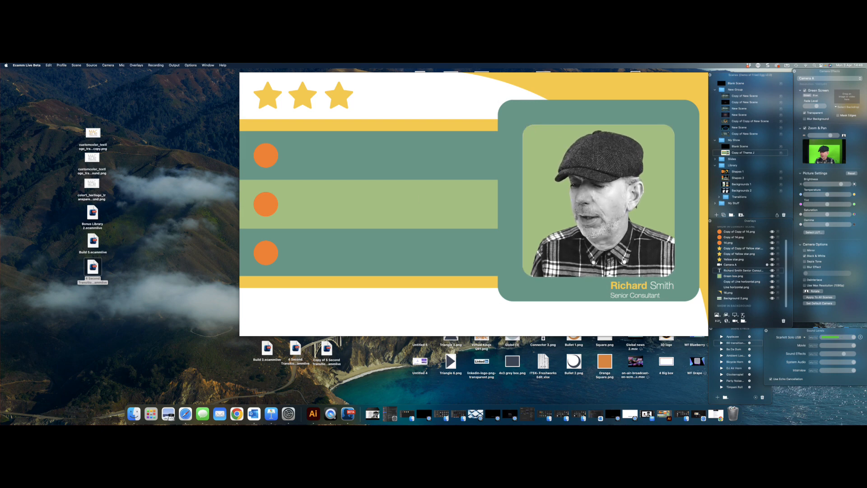
Step: Start a new fixed-position text overlay with the text "Bullet 1"
click(743, 316)
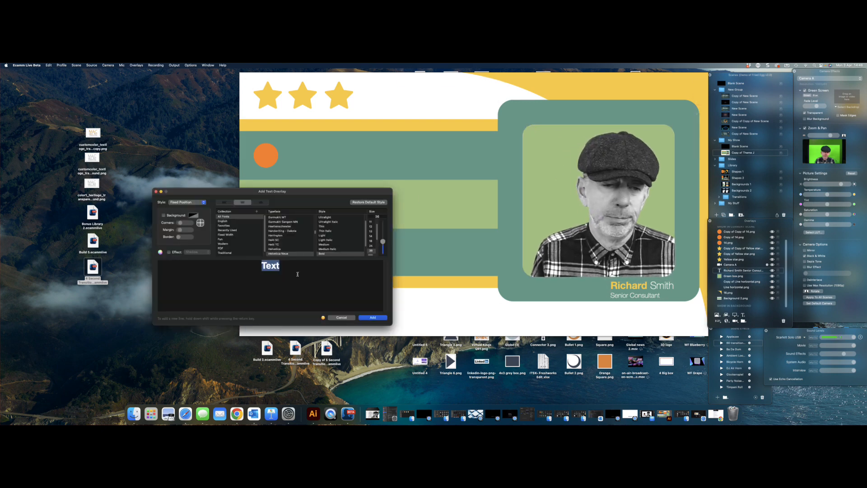
text(BUllet)
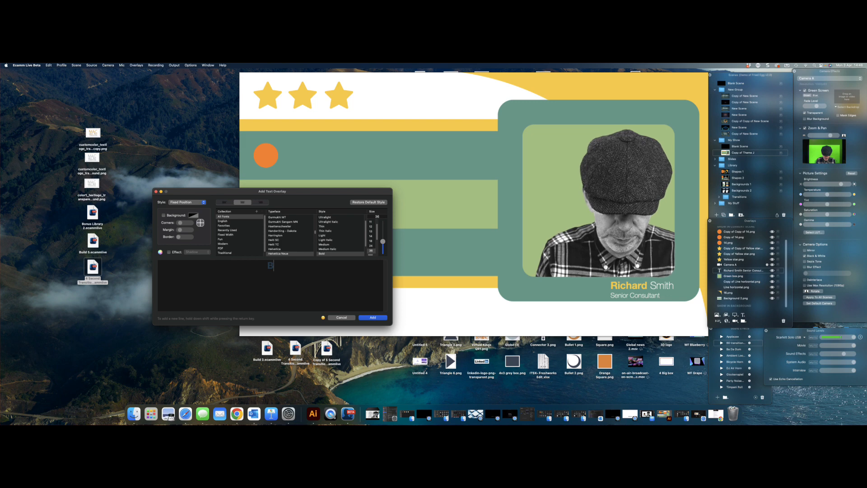
key(BackSpace)
key(BackSpace)
key(BackSpace)
text(let)
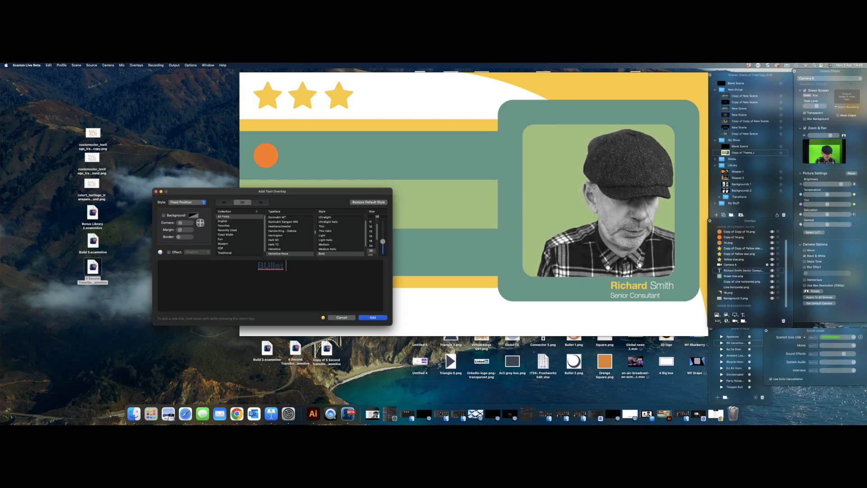
text( 1)
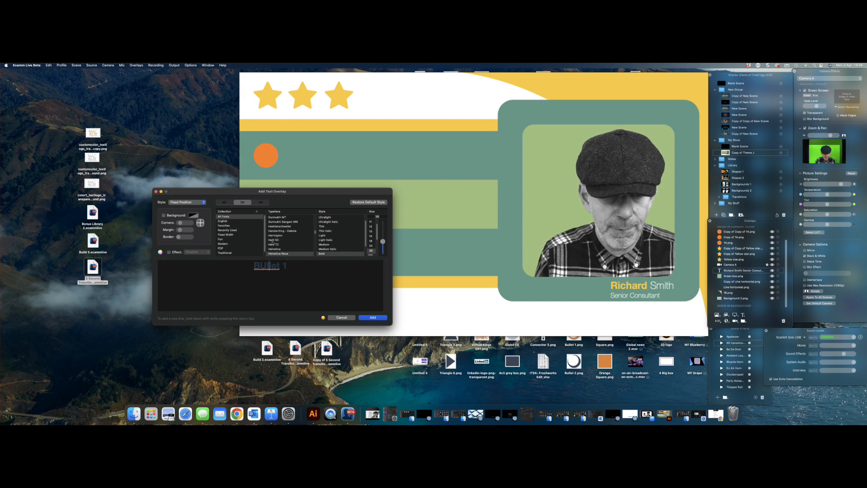
key(Left)
key(Left)
key(Left)
key(Left)
key(Left)
key(Left)
key(BackSpace)
text(ullet)
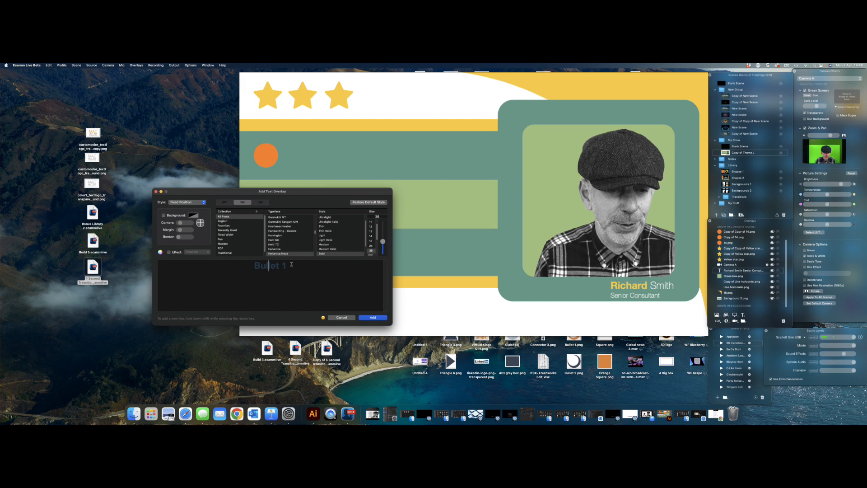
Step: Extend the overlay text to read "Bullet 1 - Additional Text"
text( 1 - Addtion)
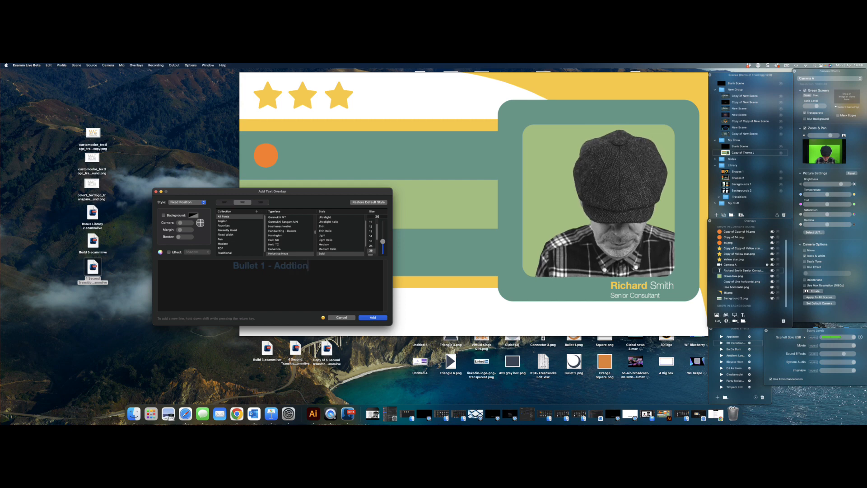
text(al)
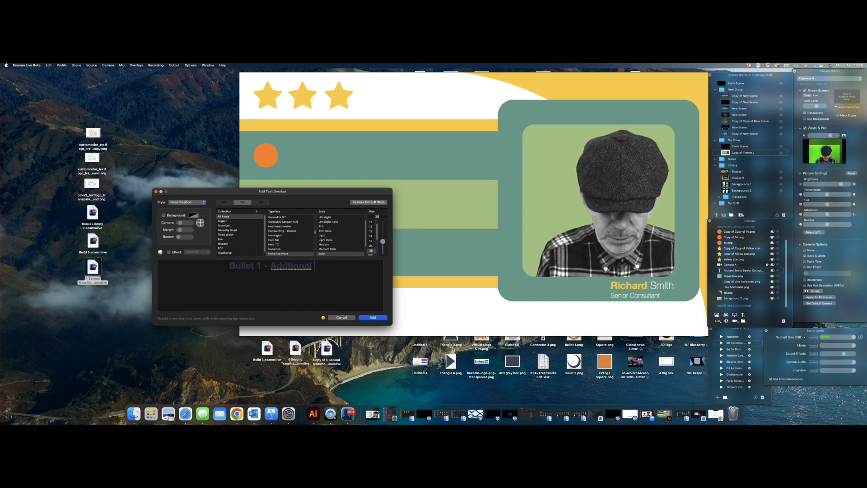
key(BackSpace)
key(BackSpace)
key(BackSpace)
key(BackSpace)
key(BackSpace)
key(BackSpace)
text(itional )
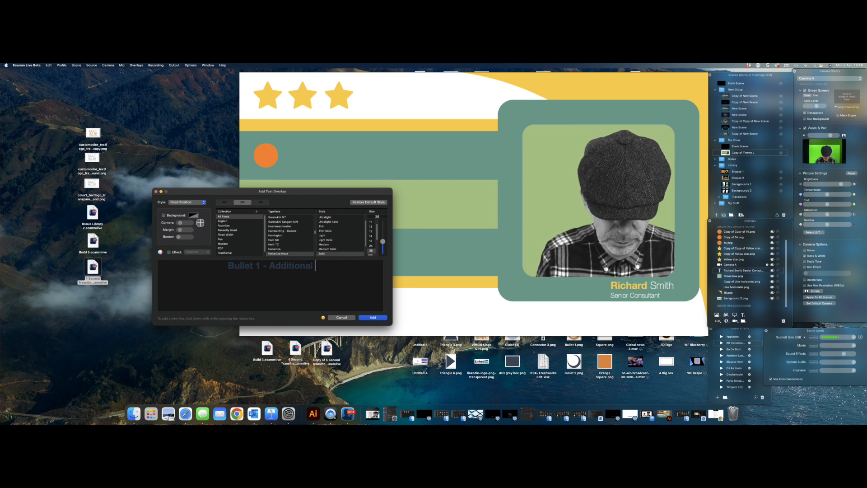
text(Text)
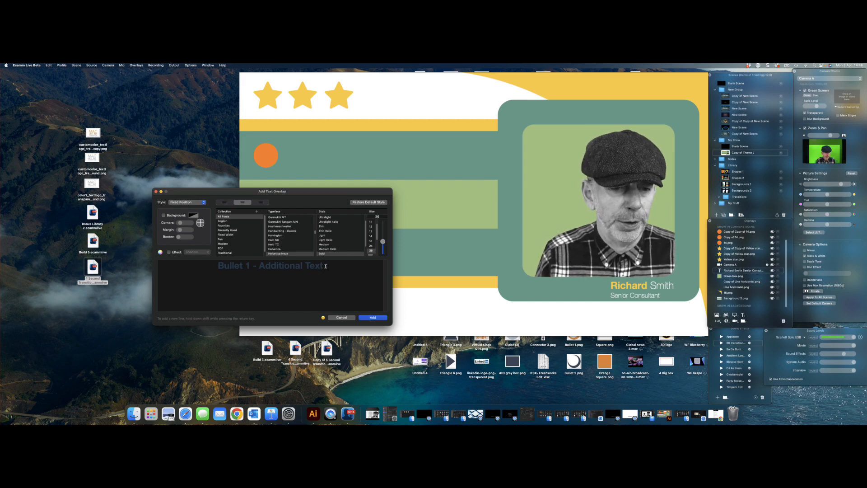
Step: Set the "- Additional Text" part of the overlay to the Thin style and colour it white
drag(326, 266, 255, 265)
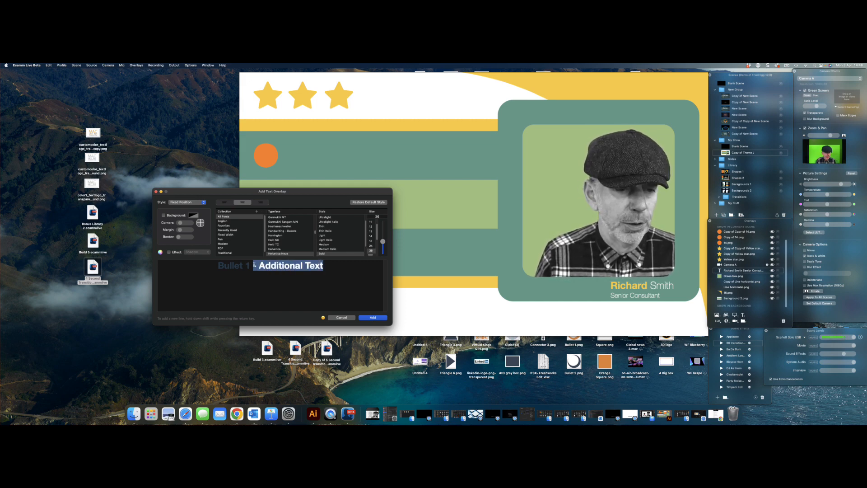
click(322, 226)
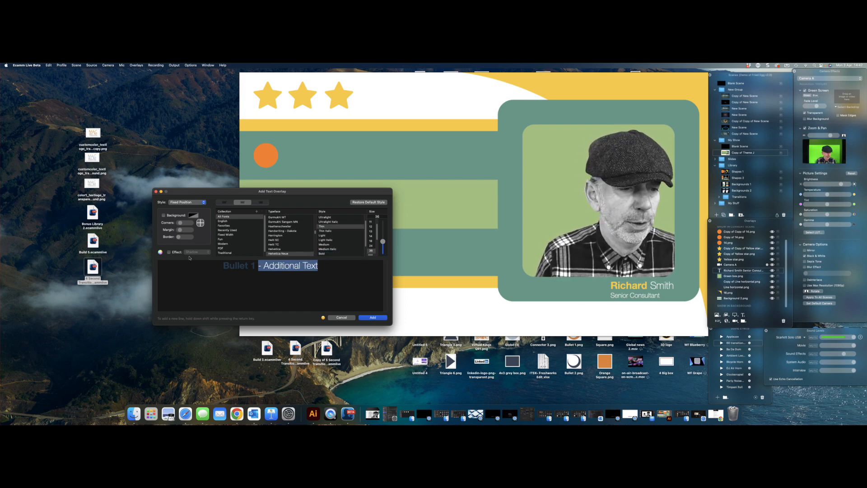
click(160, 253)
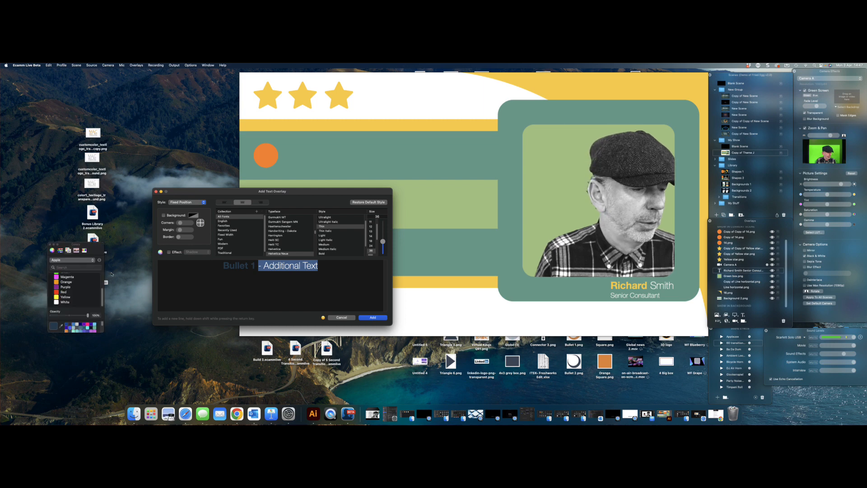
click(56, 303)
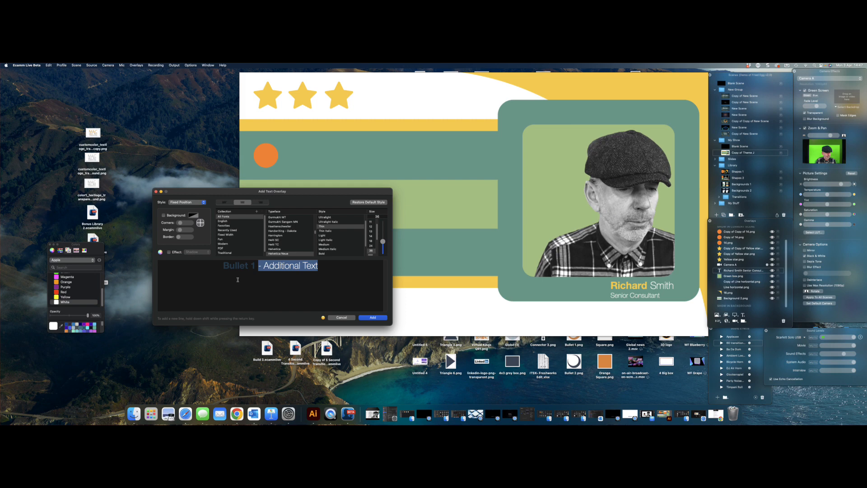
Step: Colour "Bullet 1" with the yellow sampled from the middle star, and add the text overlay to the scene
drag(257, 266, 223, 266)
click(61, 327)
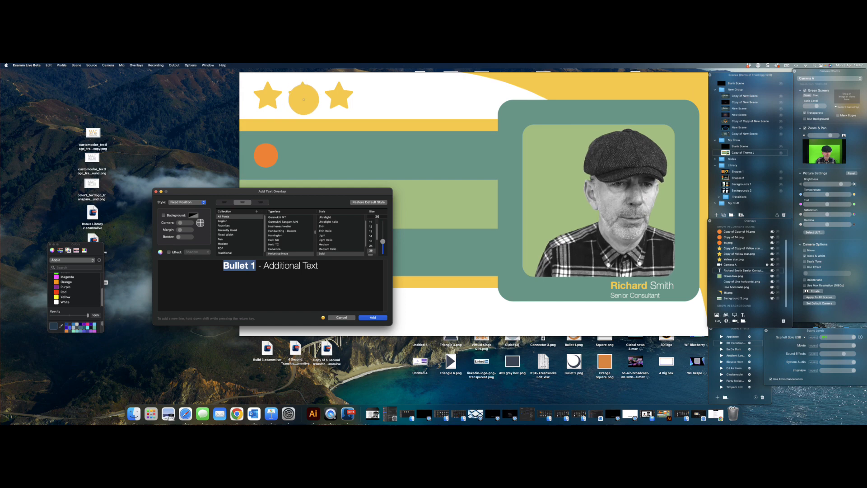
click(304, 99)
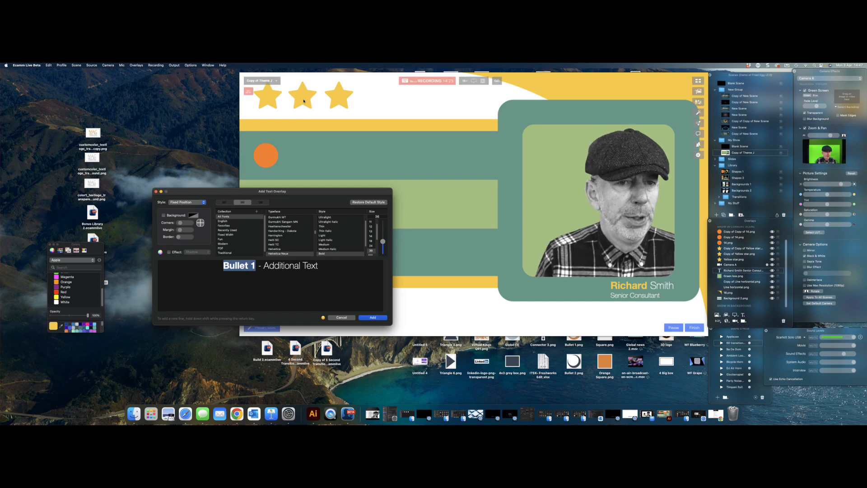
click(374, 318)
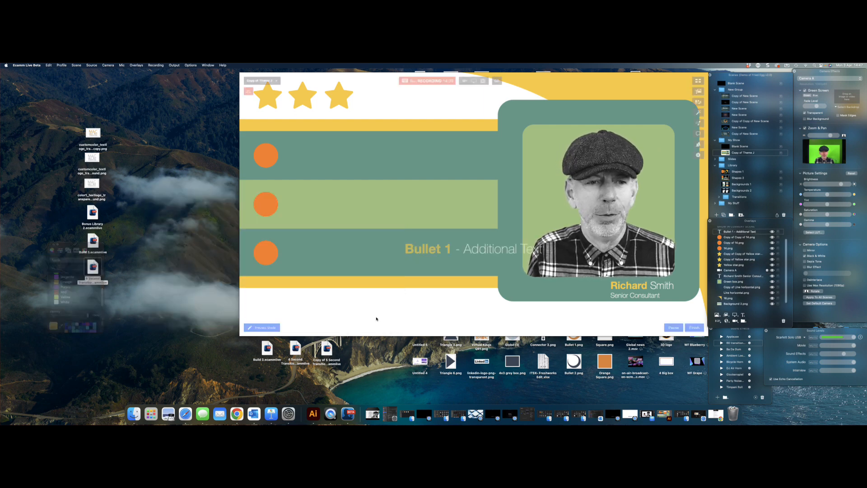
Step: Move the "Bullet 1 - Additional Text" overlay onto the upper green stripe, beside its orange circle
drag(453, 270, 344, 158)
right_click(341, 162)
click(341, 162)
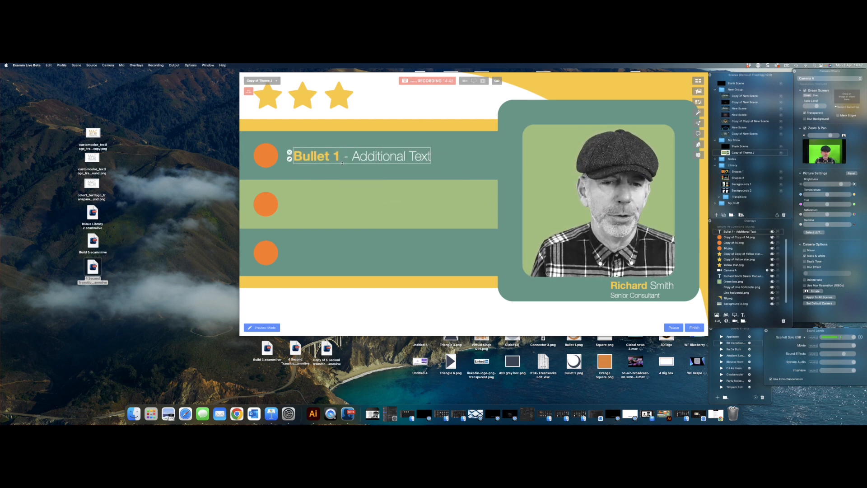
Step: Duplicate the bullet text twice and align the copies beside the circles on the middle and lower stripes
right_click(331, 156)
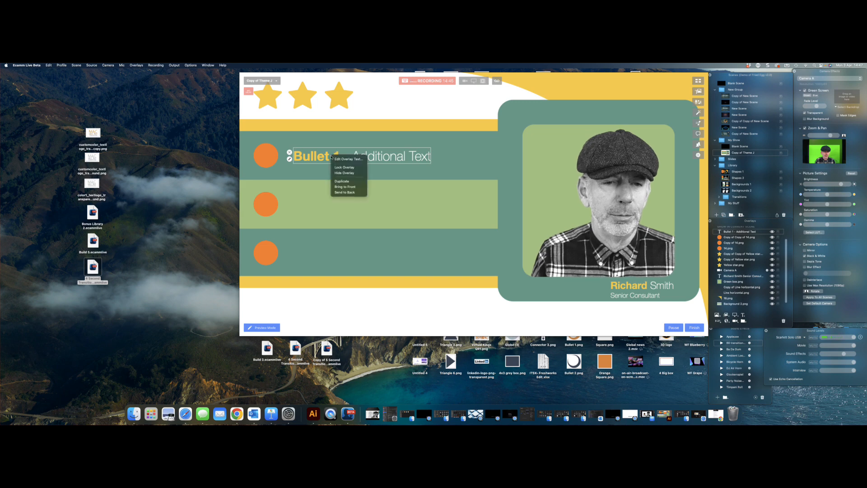
click(342, 181)
drag(338, 170, 328, 208)
drag(333, 208, 333, 207)
right_click(333, 206)
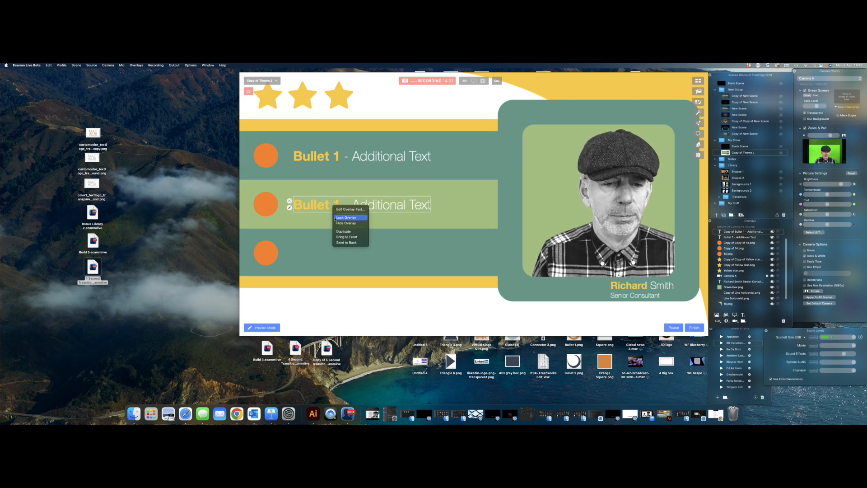
click(344, 232)
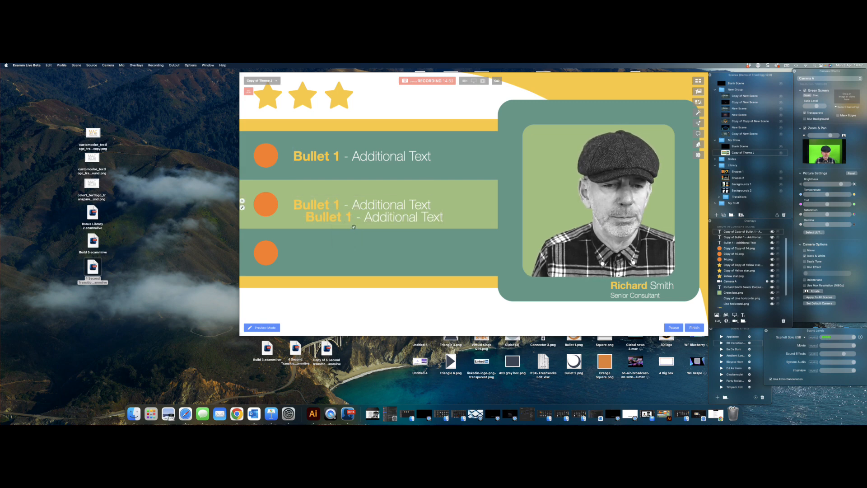
drag(337, 220, 335, 255)
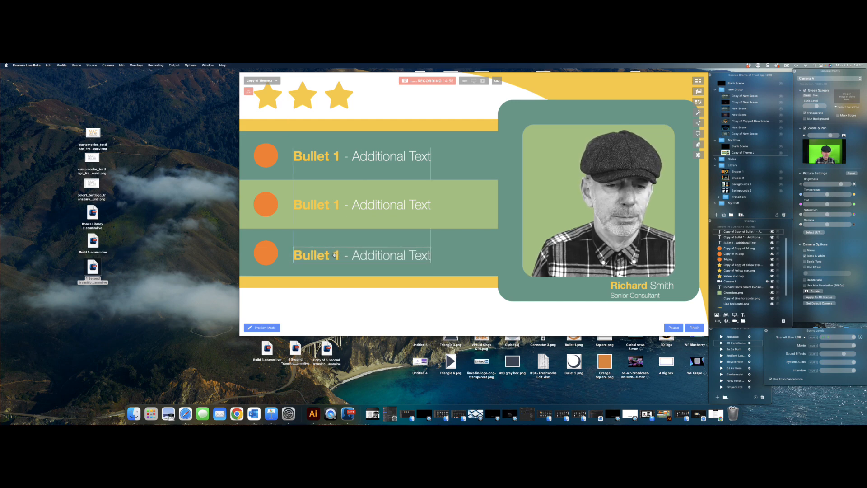
click(338, 205)
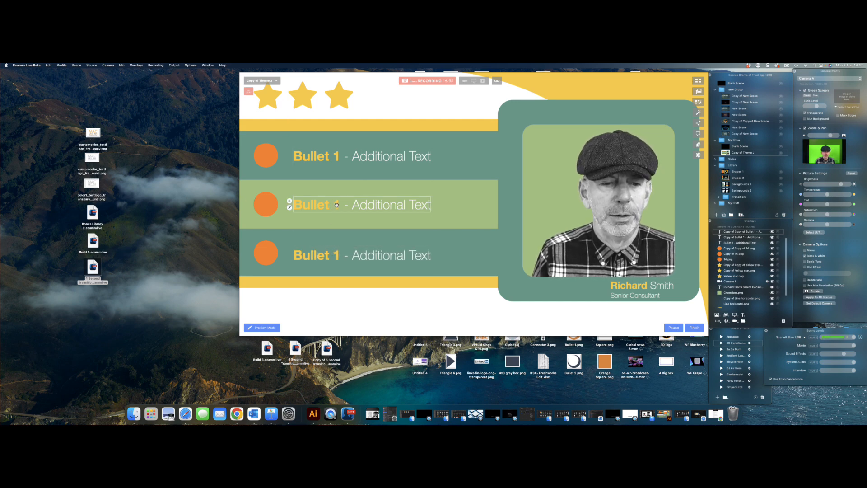
Step: Change the bullet text on the middle stripe to "Bullet 2 - Additional Text" and save the overlay
click(290, 207)
click(255, 266)
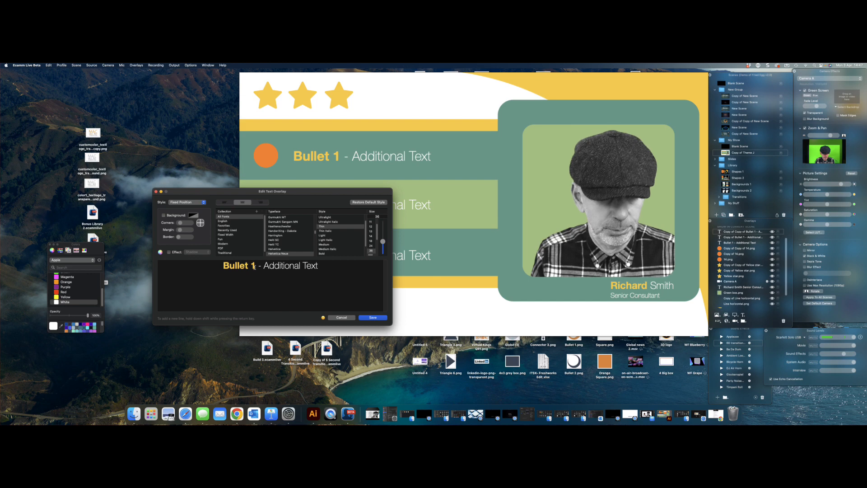
key(BackSpace)
text(2)
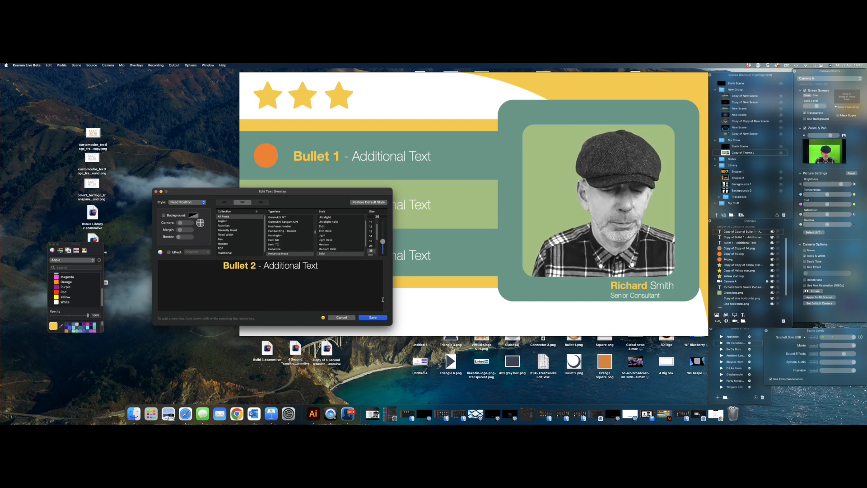
click(373, 317)
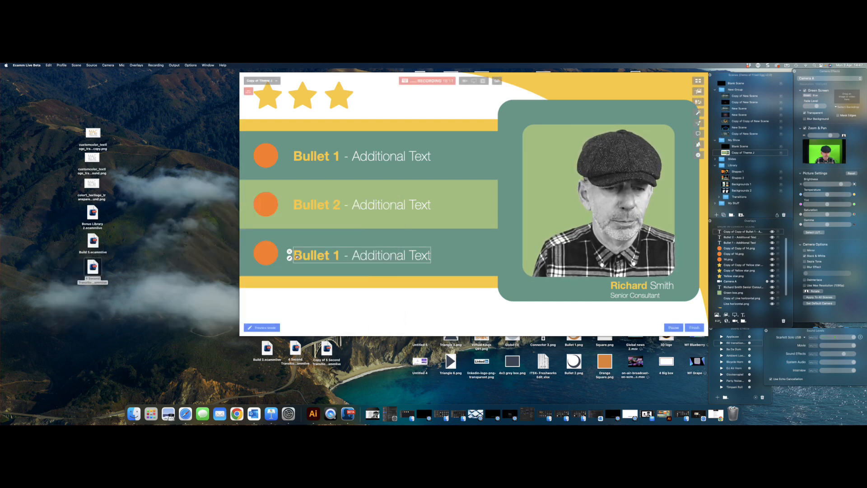
Step: Change the bullet text on the lowest stripe to "Bullet 3 - Additional Text" and save the overlay
double_click(290, 258)
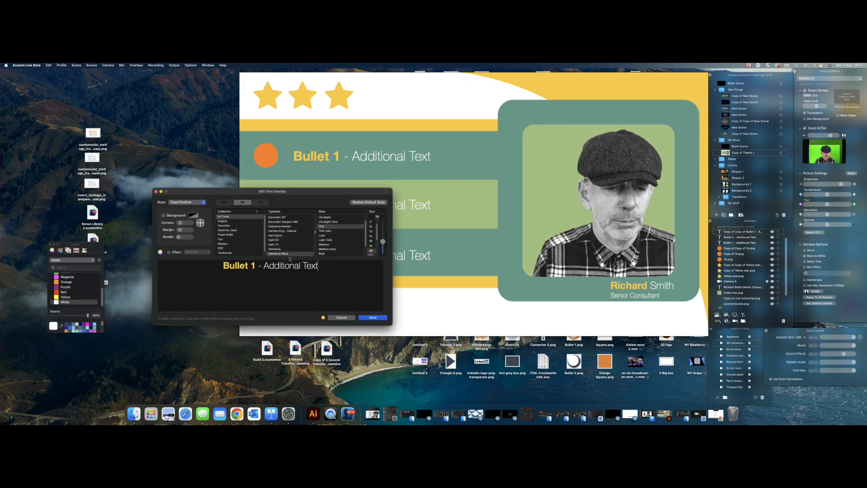
click(256, 267)
key(BackSpace)
text(3)
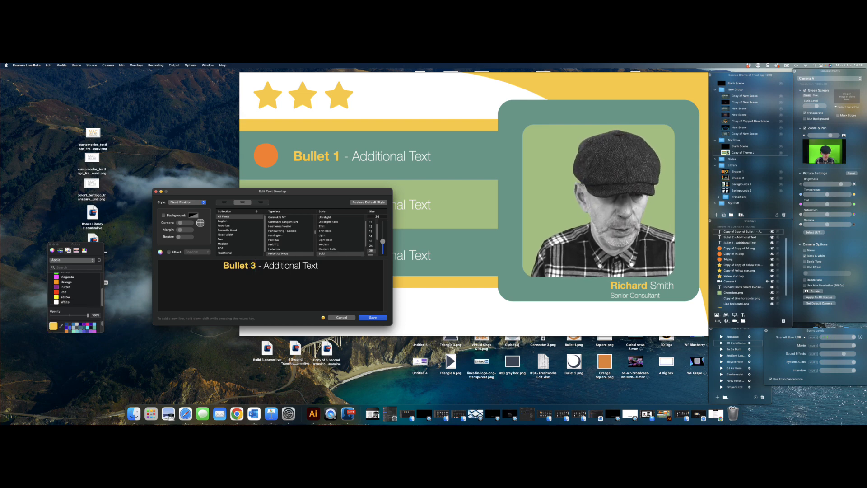
click(374, 317)
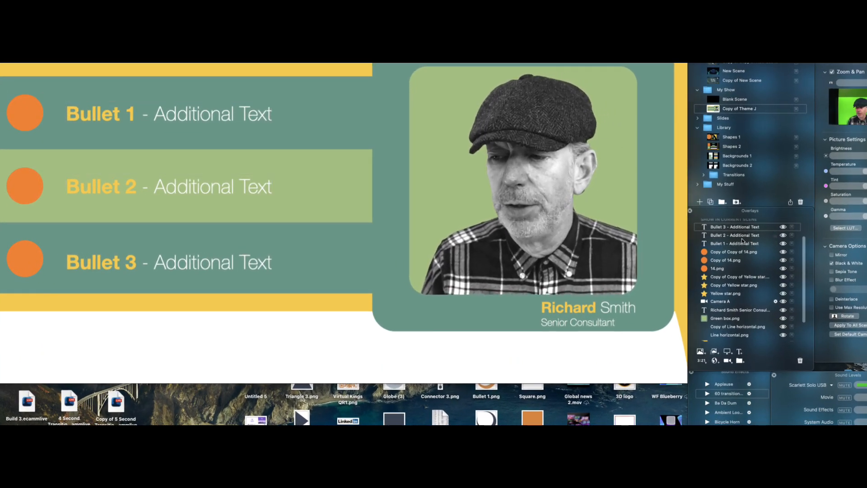
Step: Reorder the text overlays so that Bullet 1 comes first, followed by Bullet 2 and Bullet 3
click(793, 227)
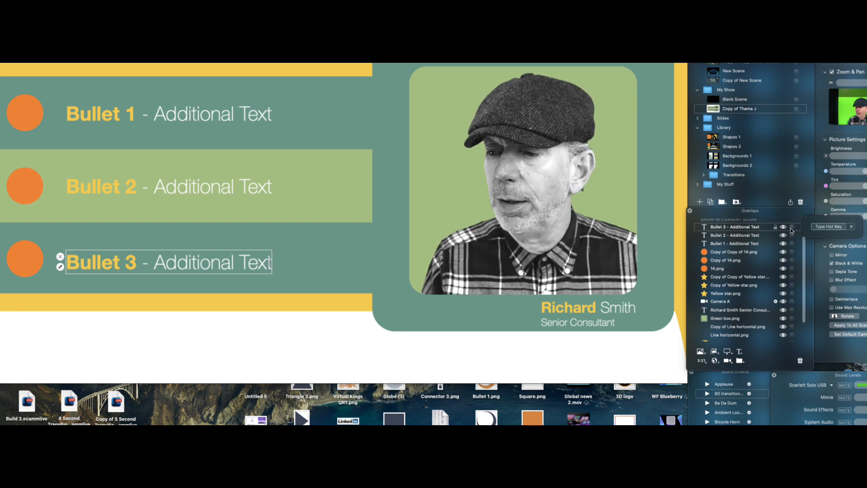
click(719, 244)
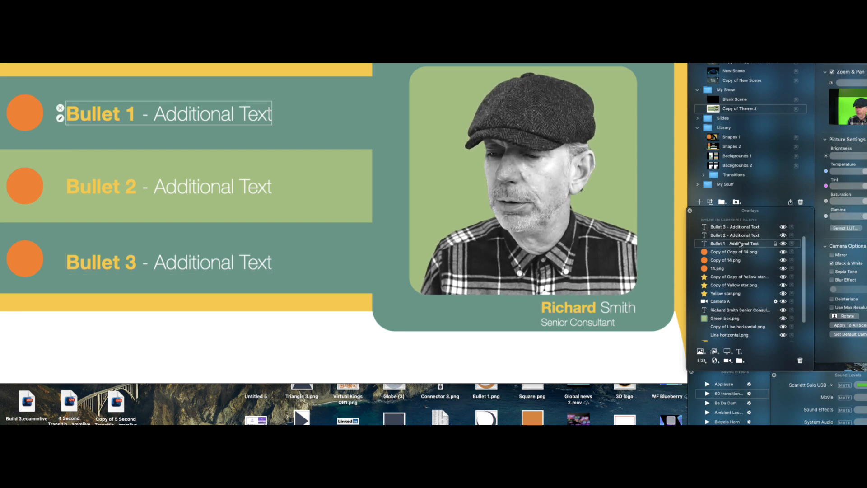
mouse_move(715, 245)
mouse_down()
mouse_move(716, 228)
mouse_move(723, 244)
mouse_up()
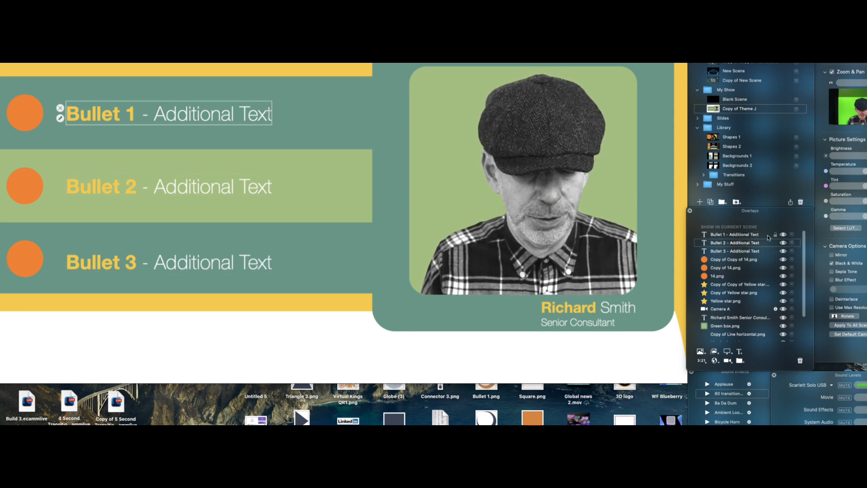
Step: Assign a separate hot key to each of the Bullet 1, Bullet 2 and Bullet 3 text overlays
click(792, 236)
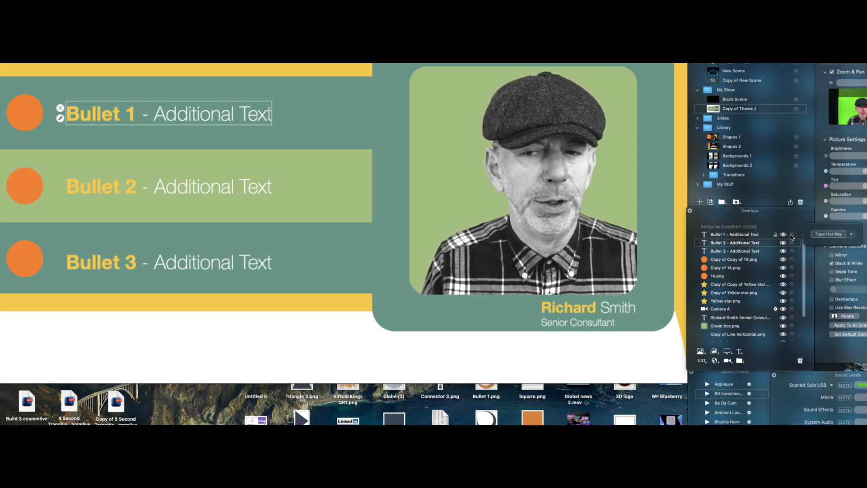
key(a)
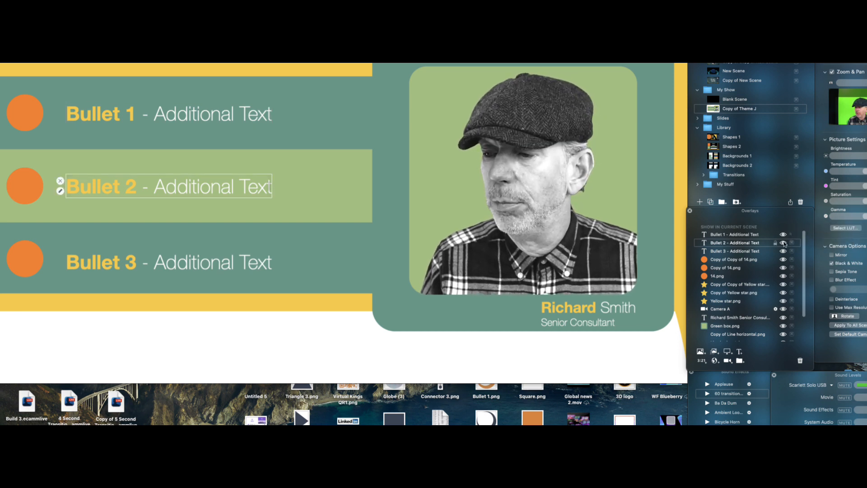
click(792, 244)
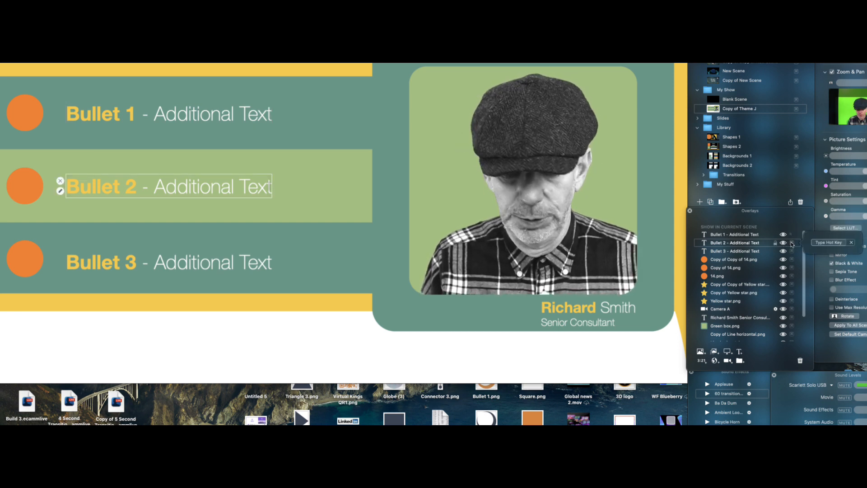
key(t)
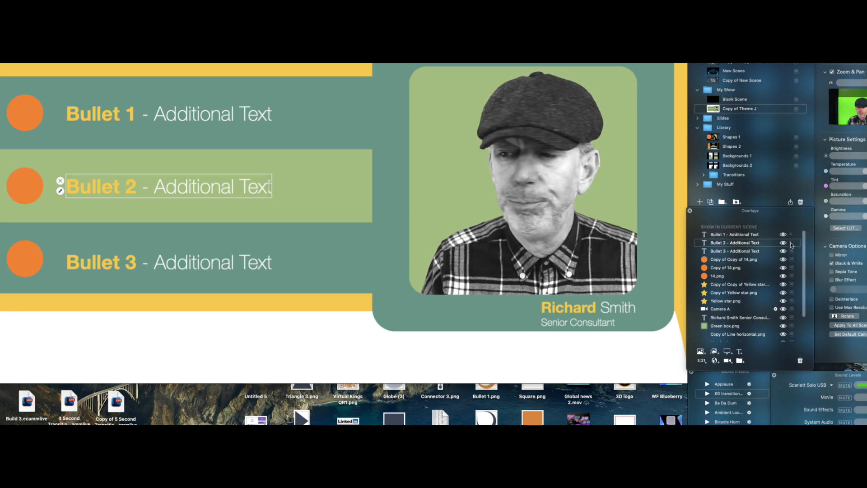
click(792, 251)
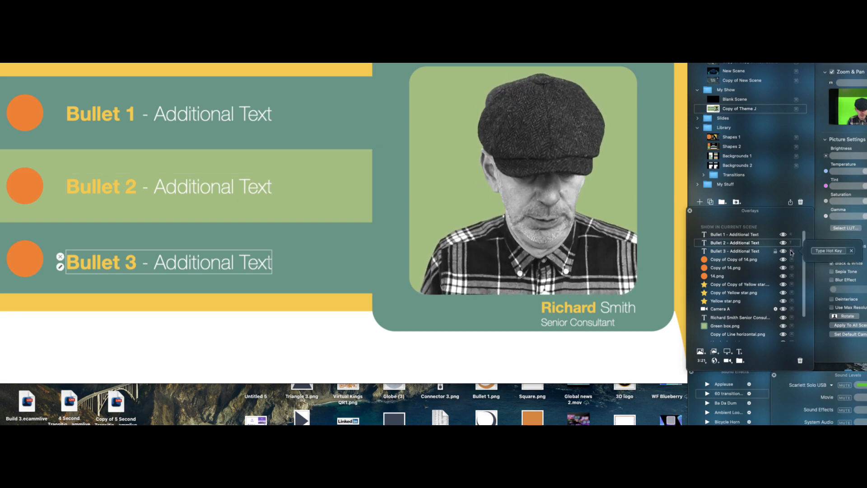
key(y)
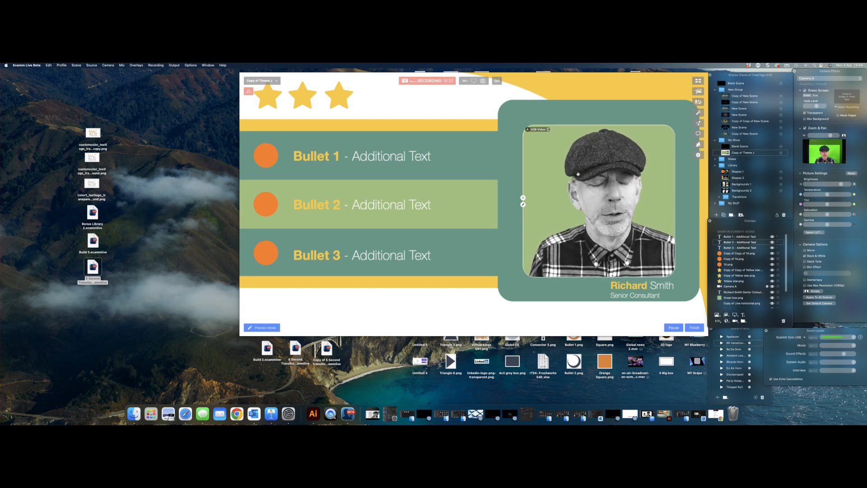
Step: Test the hot keys by hiding all three bullet texts and showing them again one by one
key(1)
key(2)
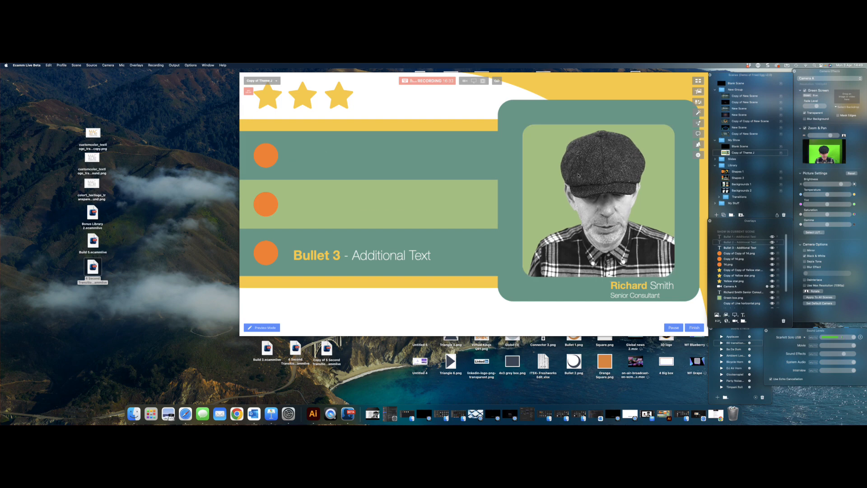
key(3)
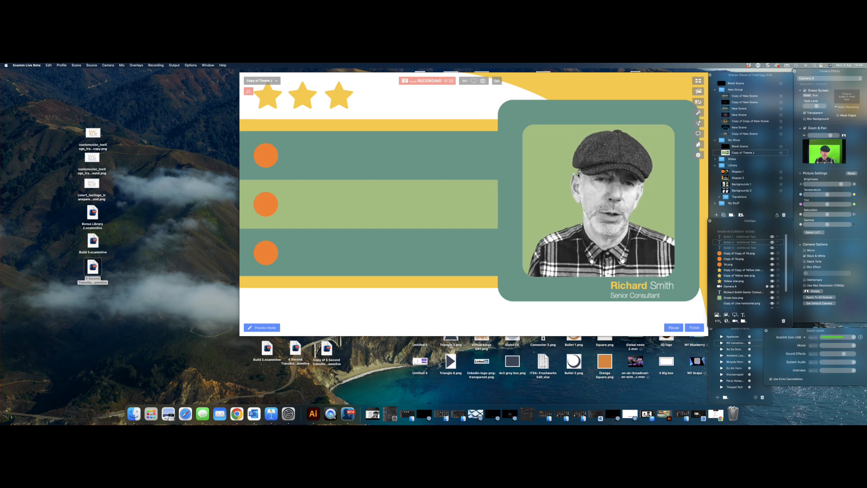
key(1)
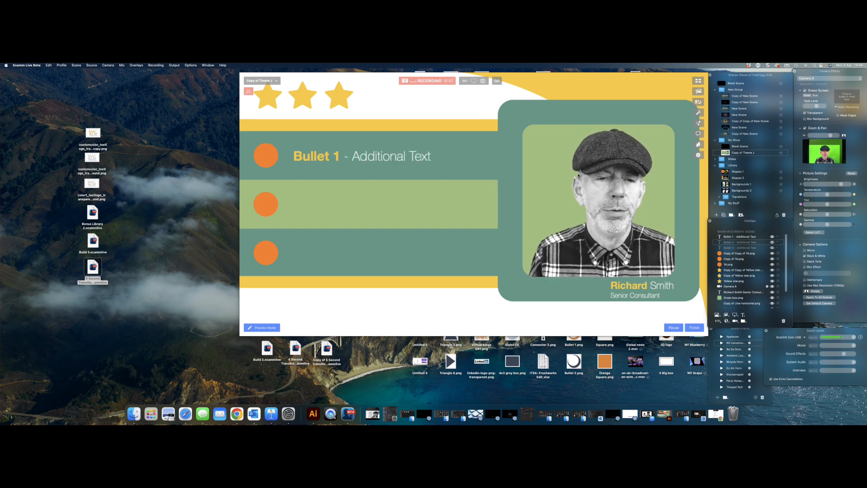
key(2)
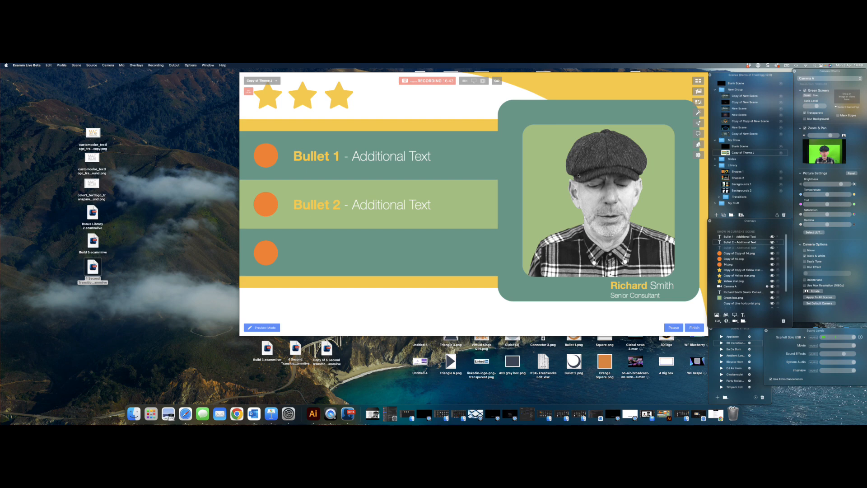
key(3)
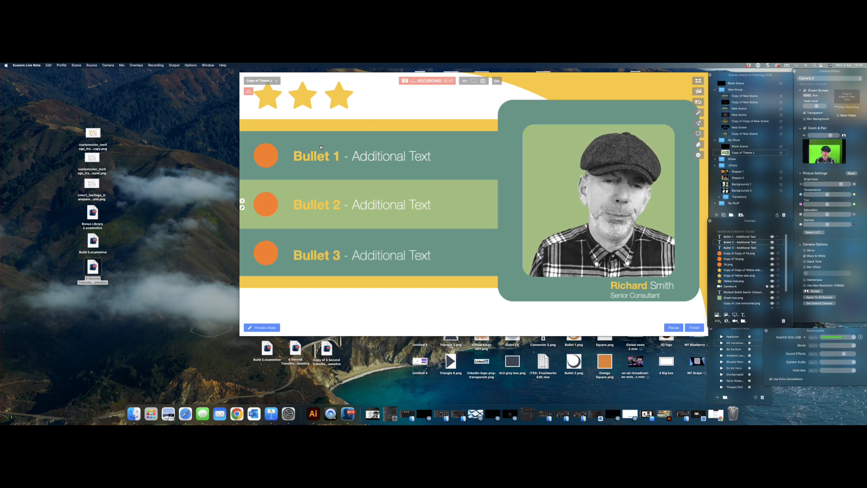
Step: Set the style of the "Bullet 1 - Additional Text" overlay to Fly In From Left and save it
click(290, 159)
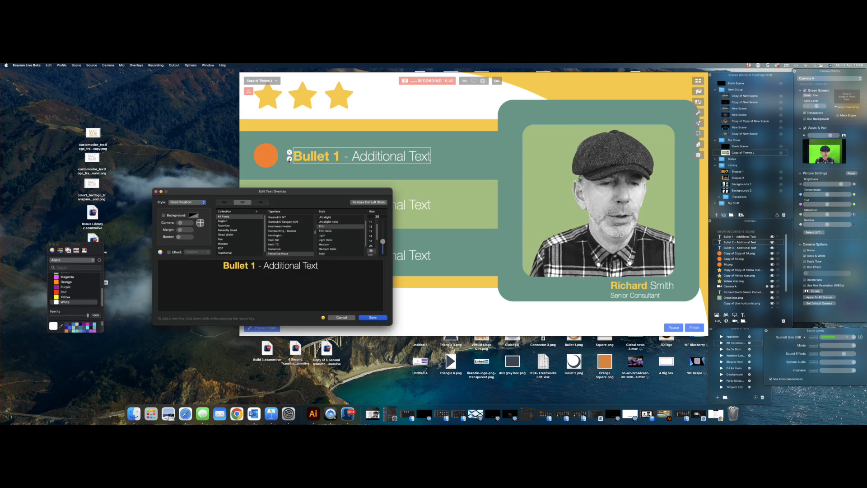
click(204, 204)
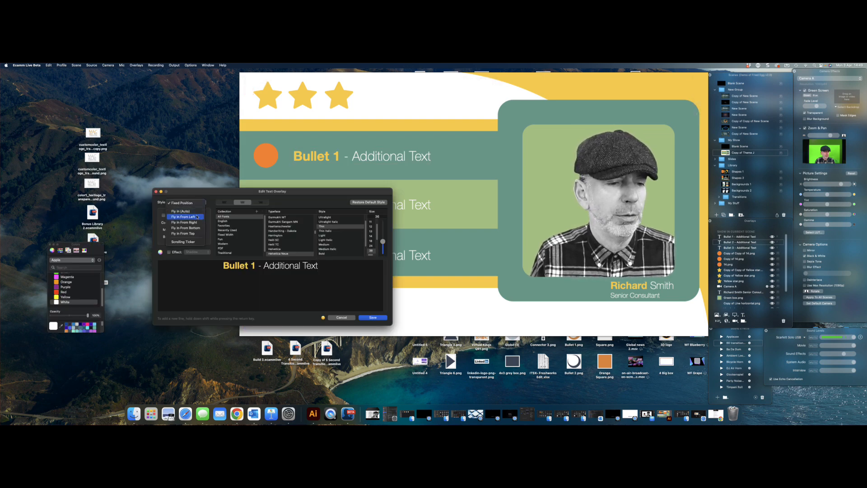
click(197, 216)
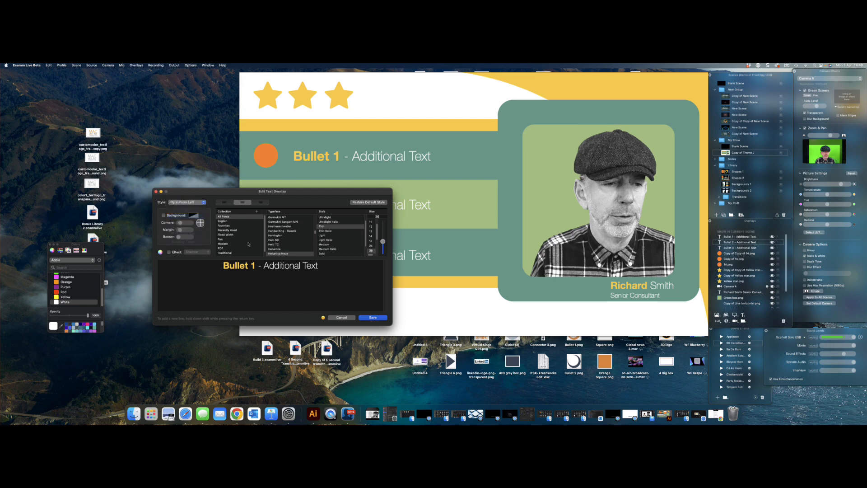
click(372, 317)
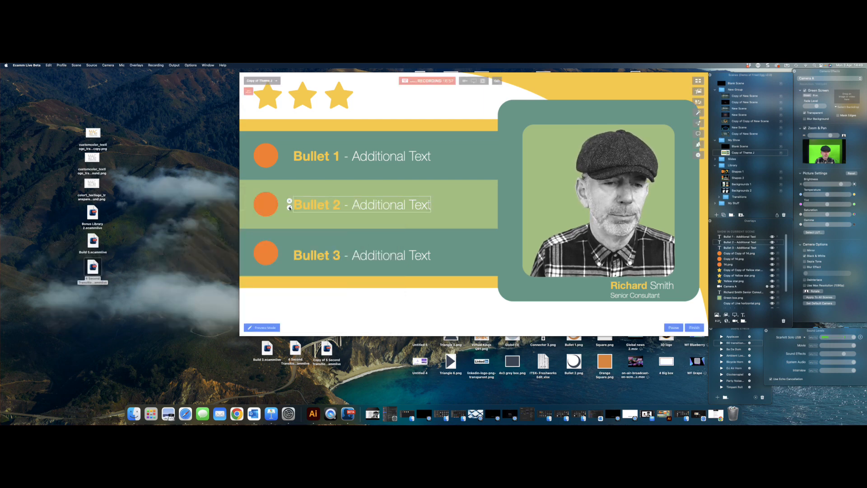
Step: Set the style of the "Bullet 2 - Additional Text" overlay to Fly In From Left and save it
click(289, 207)
click(203, 202)
click(201, 217)
click(372, 316)
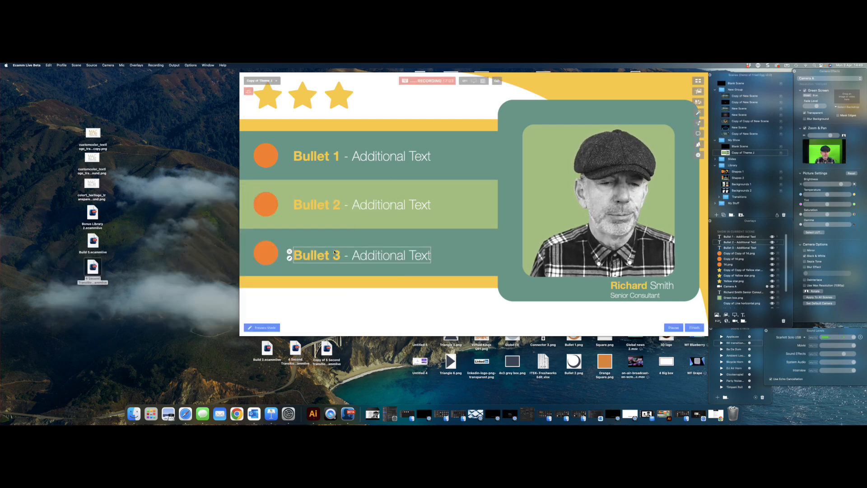
Step: Make the "Bullet 3 - Additional Text" overlay fly in from the left as well, and save it
click(290, 259)
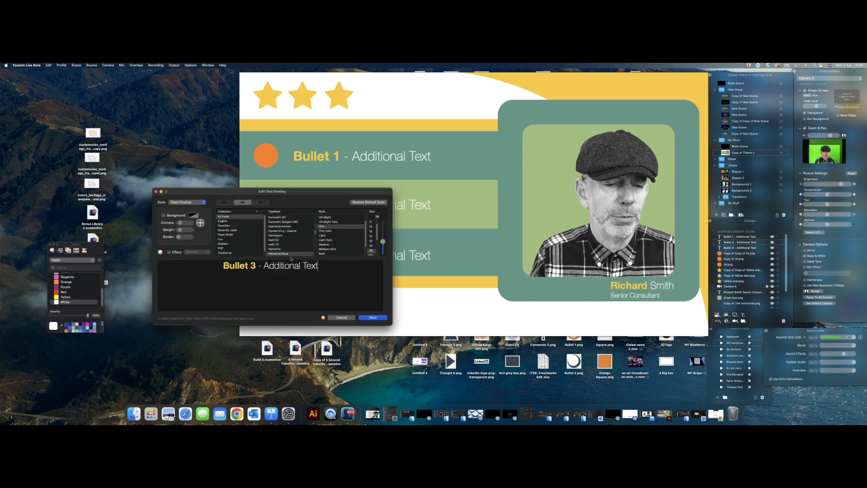
click(204, 203)
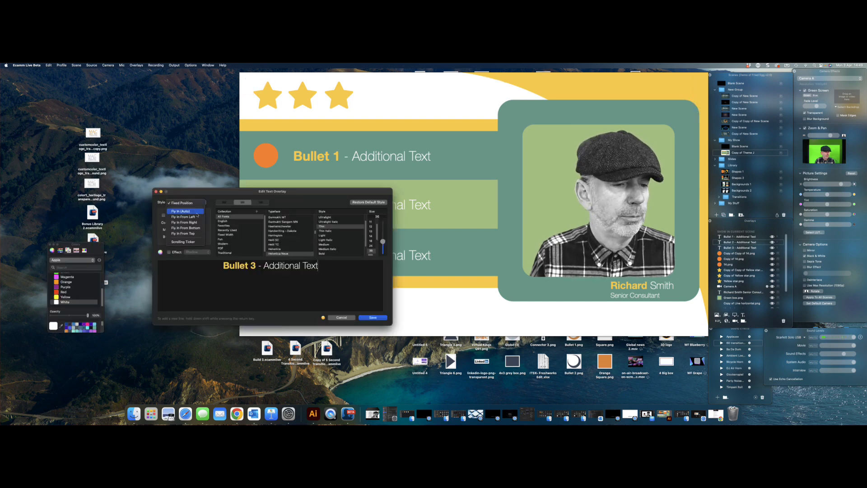
key(Return)
click(373, 318)
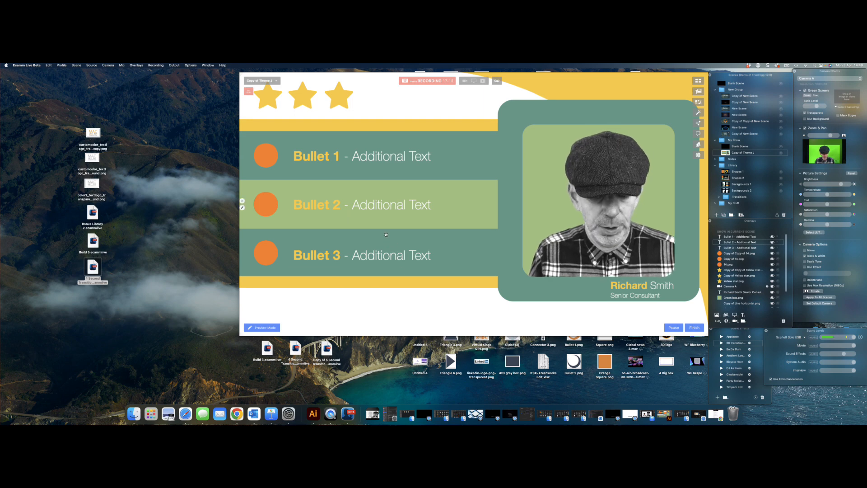
Step: Preview the fly-in animation by hiding the three bullet texts and bringing them back in order with their hot keys
key(1)
key(2)
key(3)
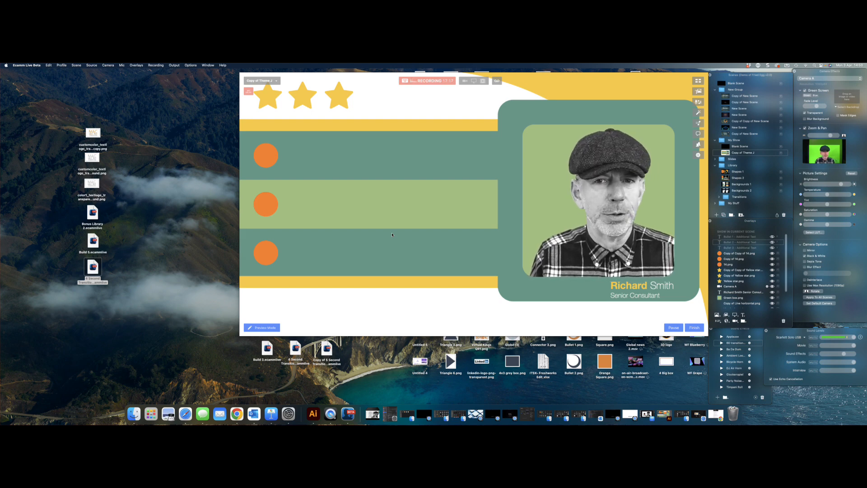
key(1)
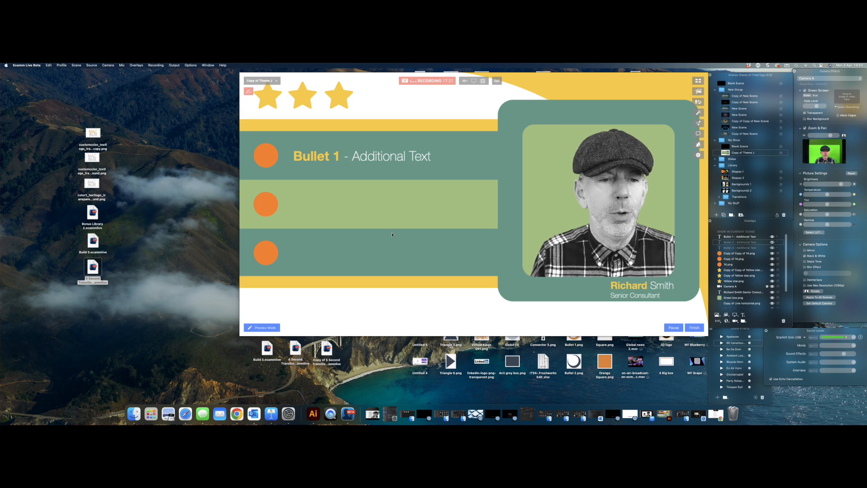
key(2)
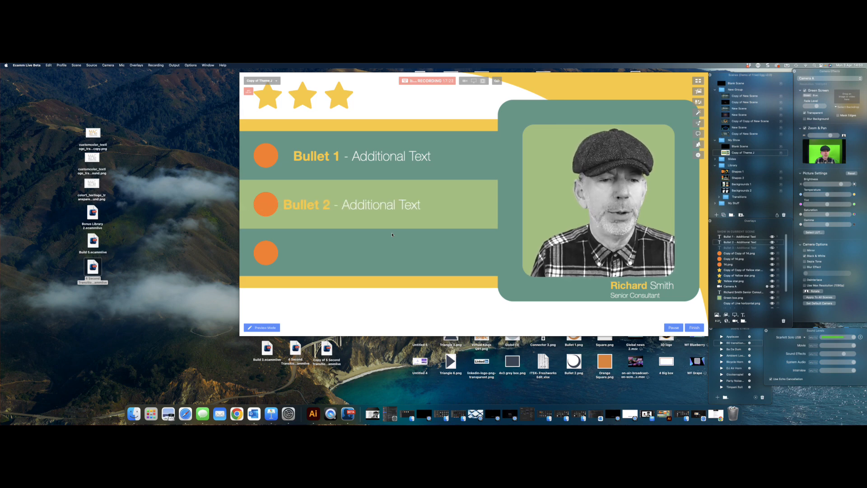
key(3)
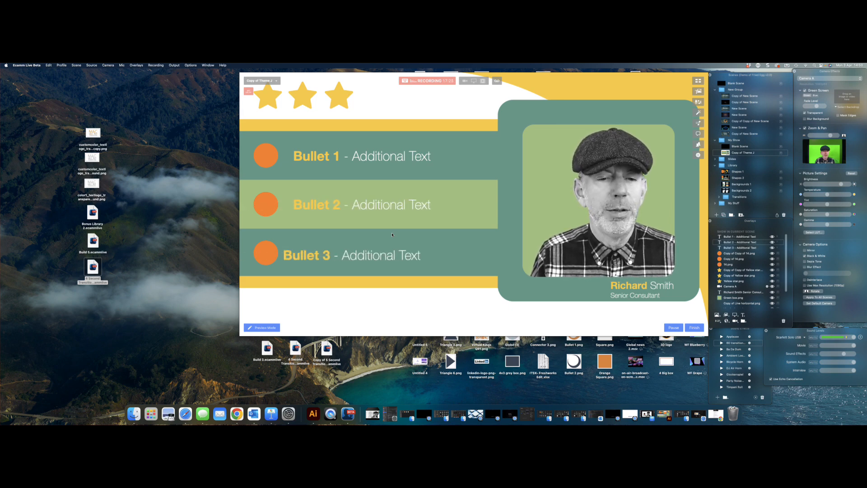